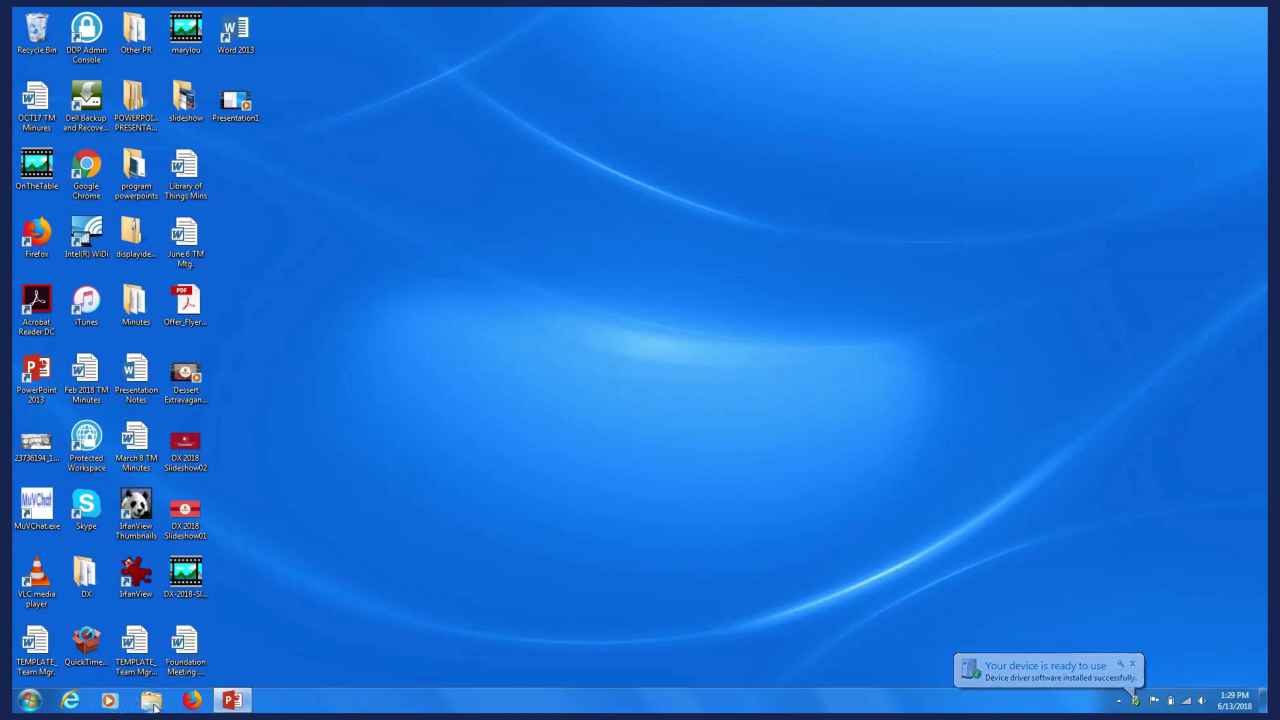
# Open Explorer's Computer view and open Floppy Disk Drive (A:).
pyautogui.click(151, 701)
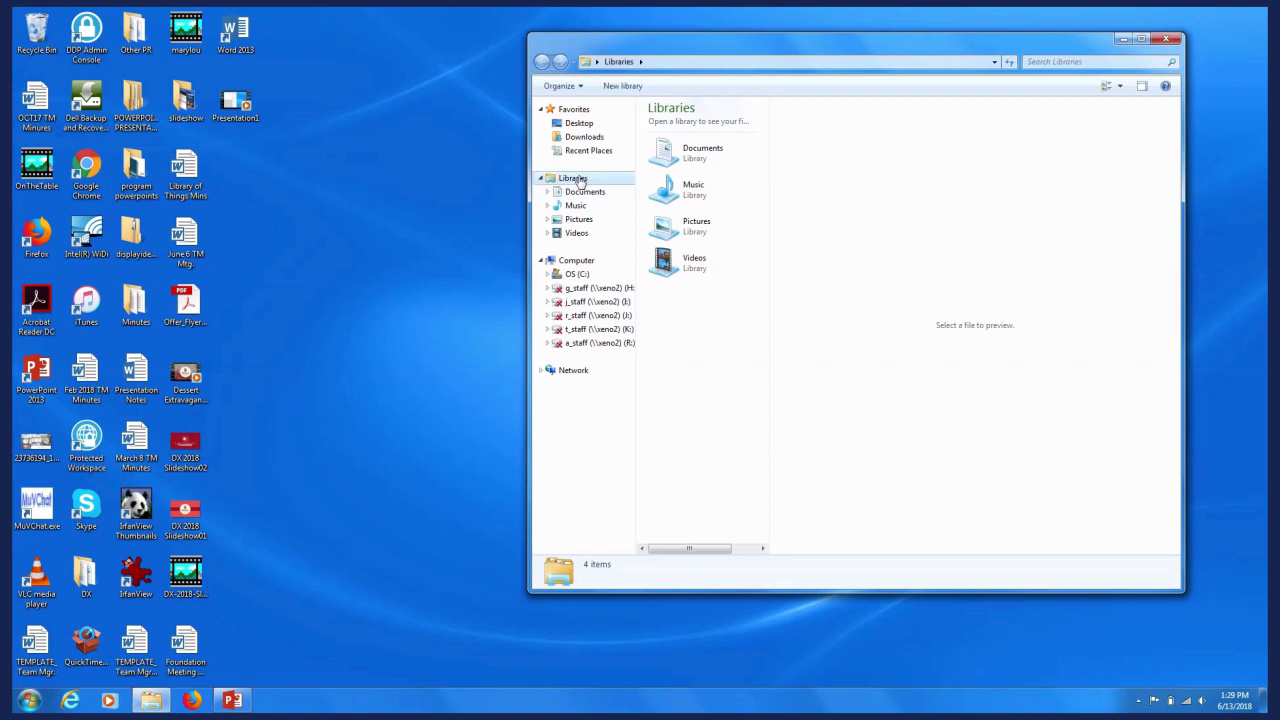
pyautogui.click(575, 262)
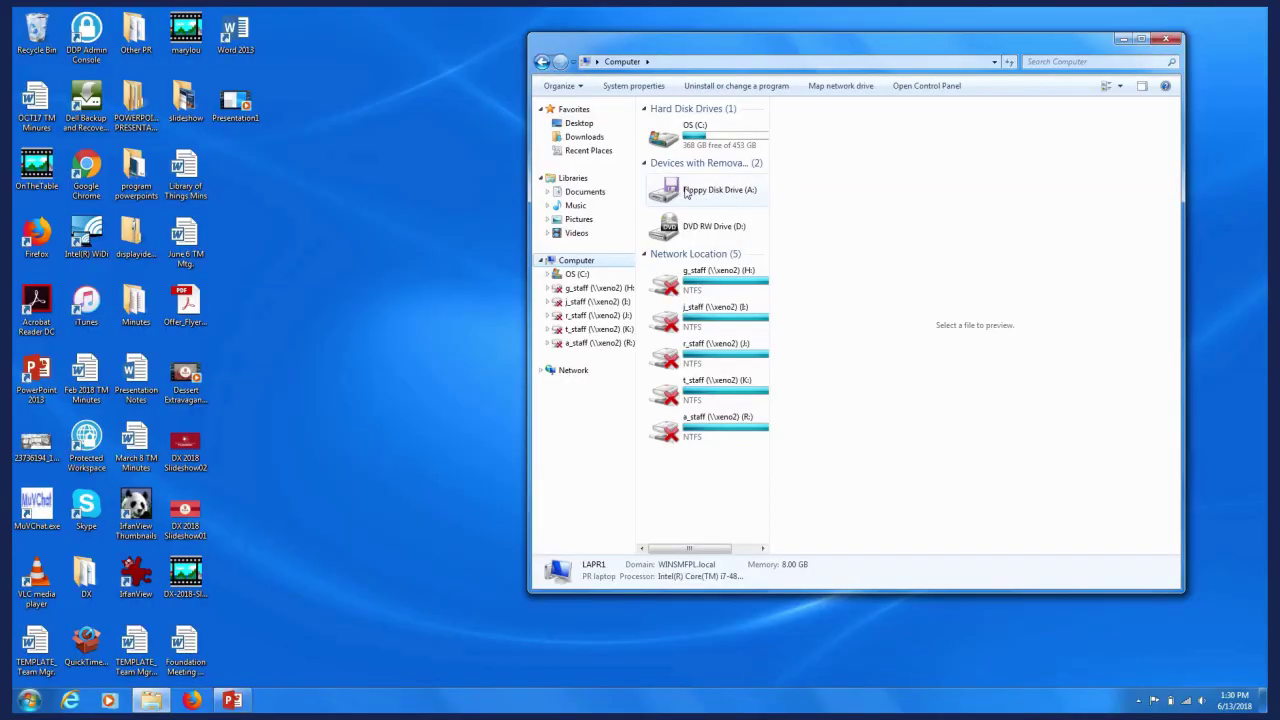
pyautogui.doubleClick(686, 193)
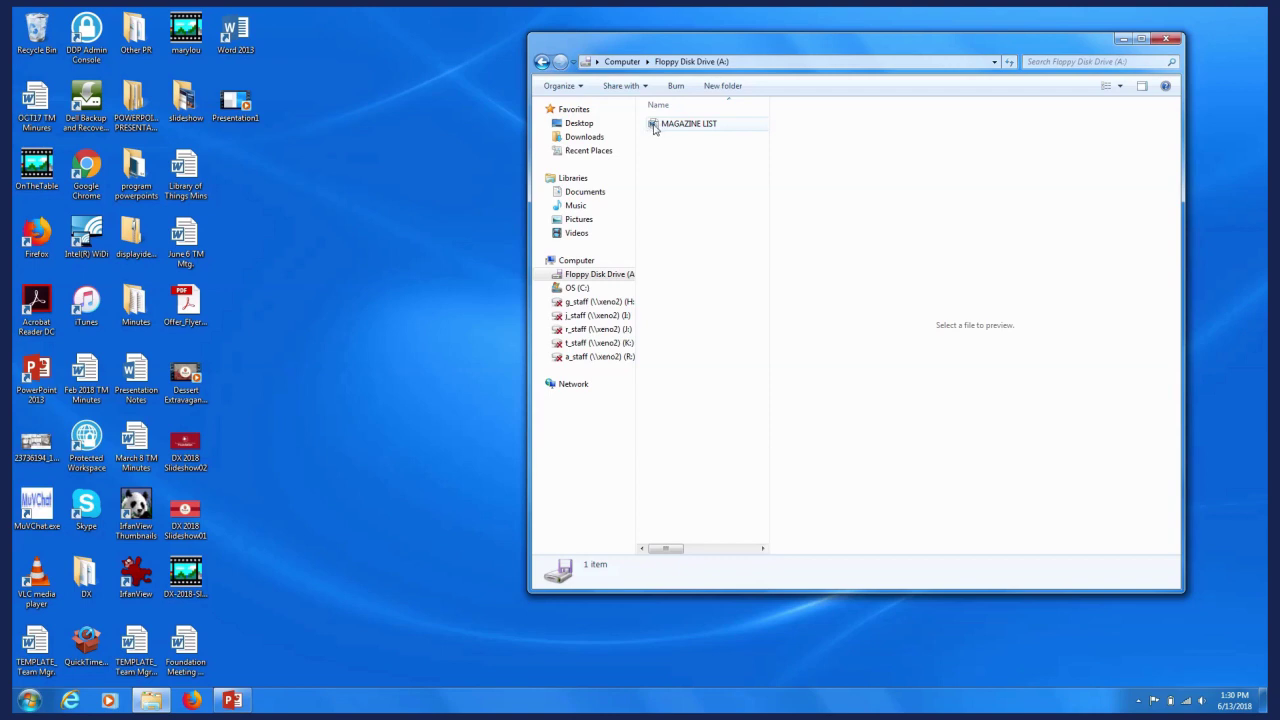
# Preview the MAGAZINE LIST document on the floppy and copy it onto the desktop.
pyautogui.click(654, 127)
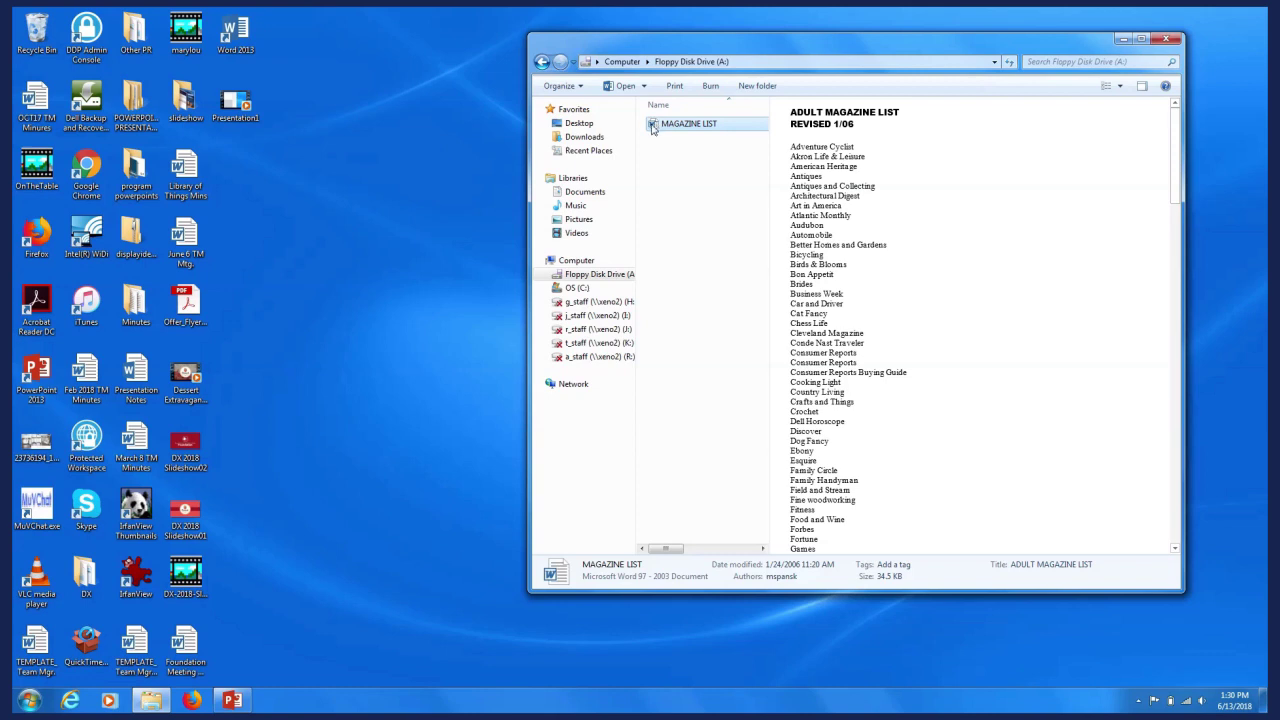
pyautogui.moveTo(652, 127); pyautogui.dragTo(392, 172)
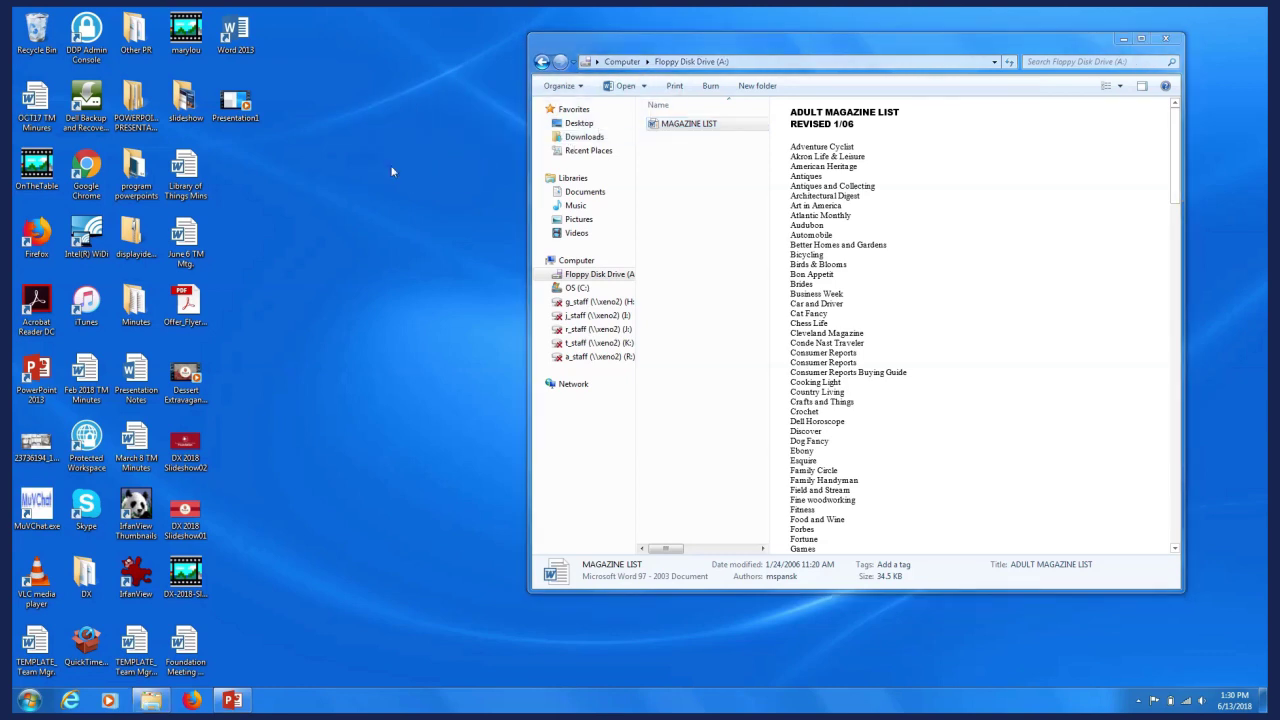
# Clear the selection by clicking empty desktop space.
pyautogui.click(420, 262)
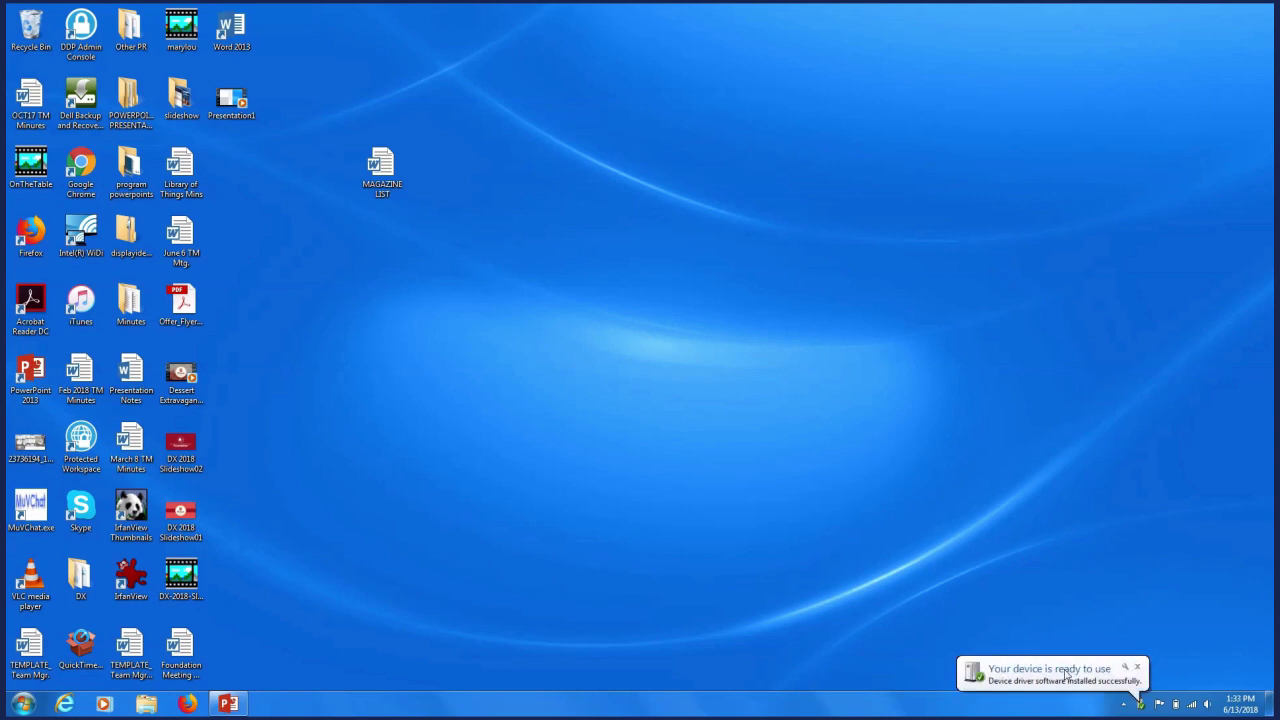
# Dismiss the device-ready notification and show the Computer view with both DVD RW drives.
pyautogui.click(1138, 667)
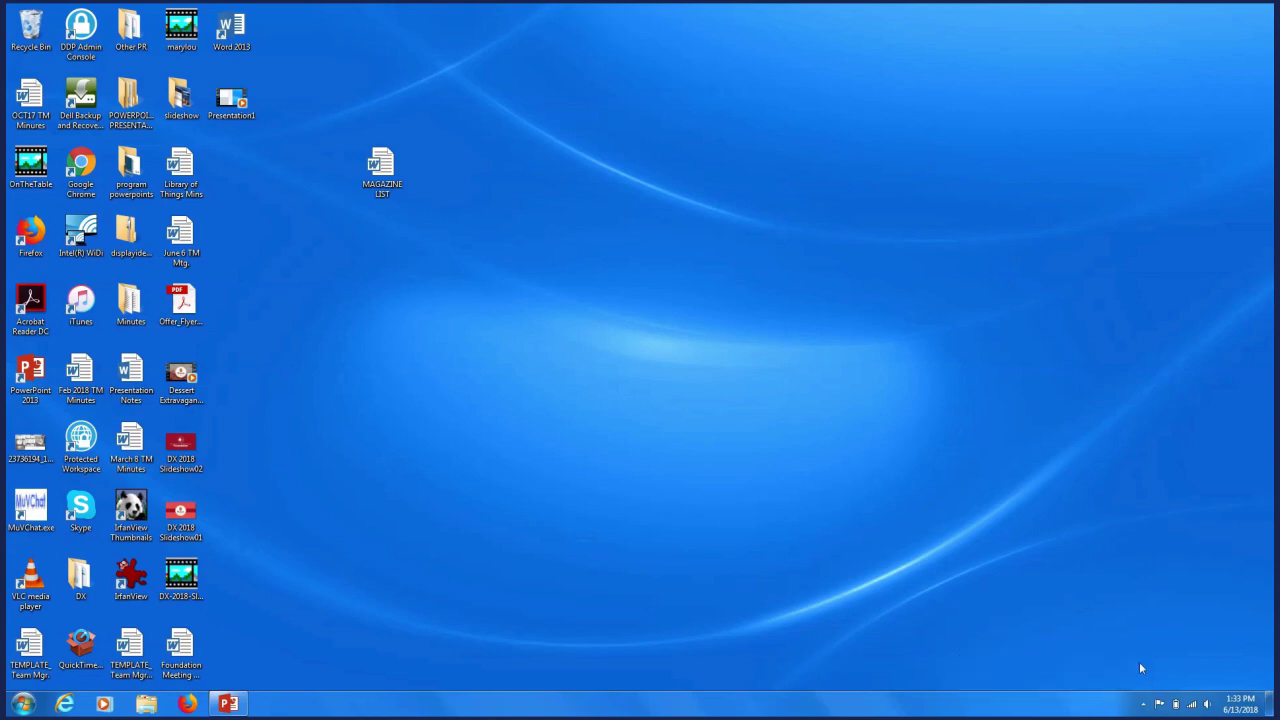
pyautogui.click(146, 706)
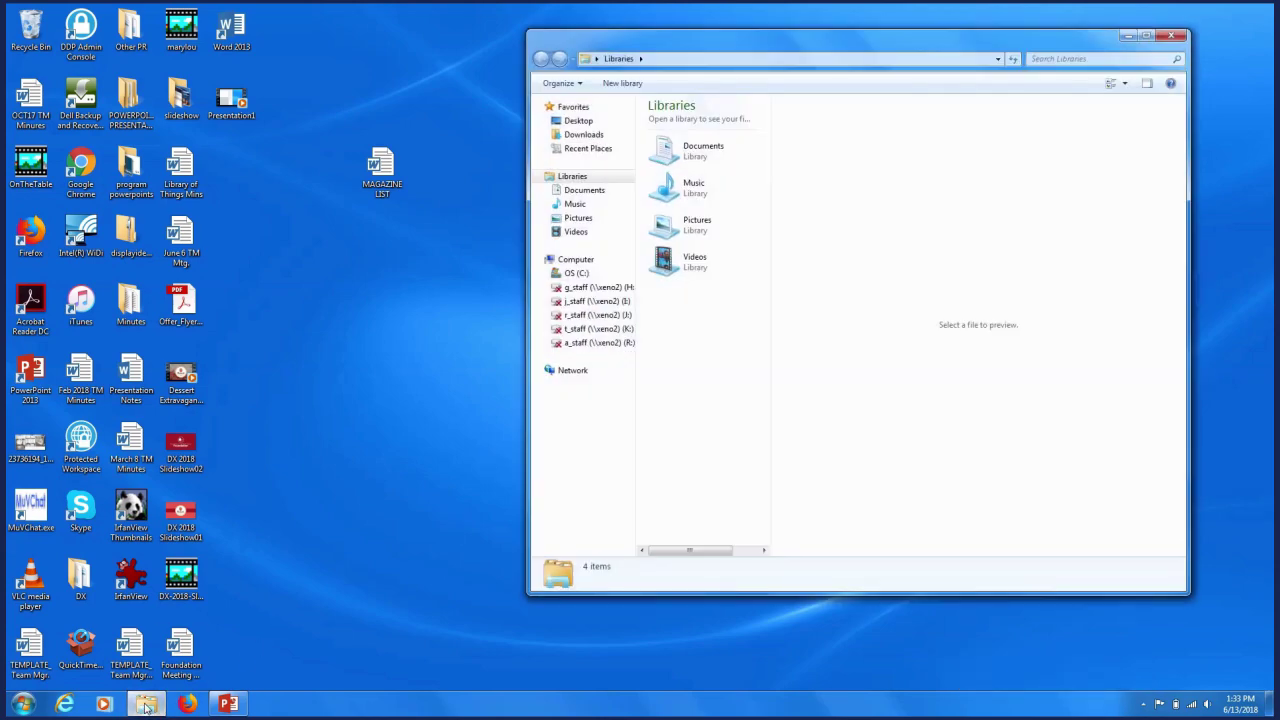
pyautogui.click(574, 262)
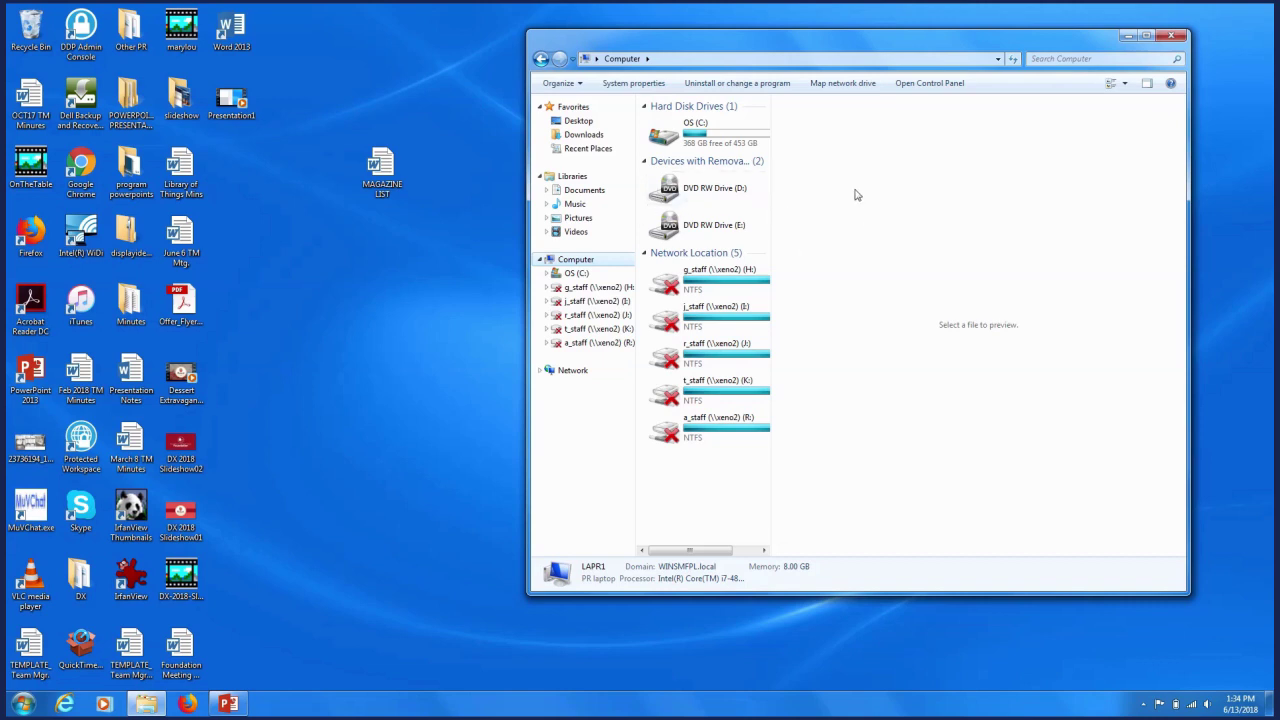
# Skip empty drive D:, open the StarWars disc in drive E: and play Star Wars Trivia.
pyautogui.doubleClick(689, 188)
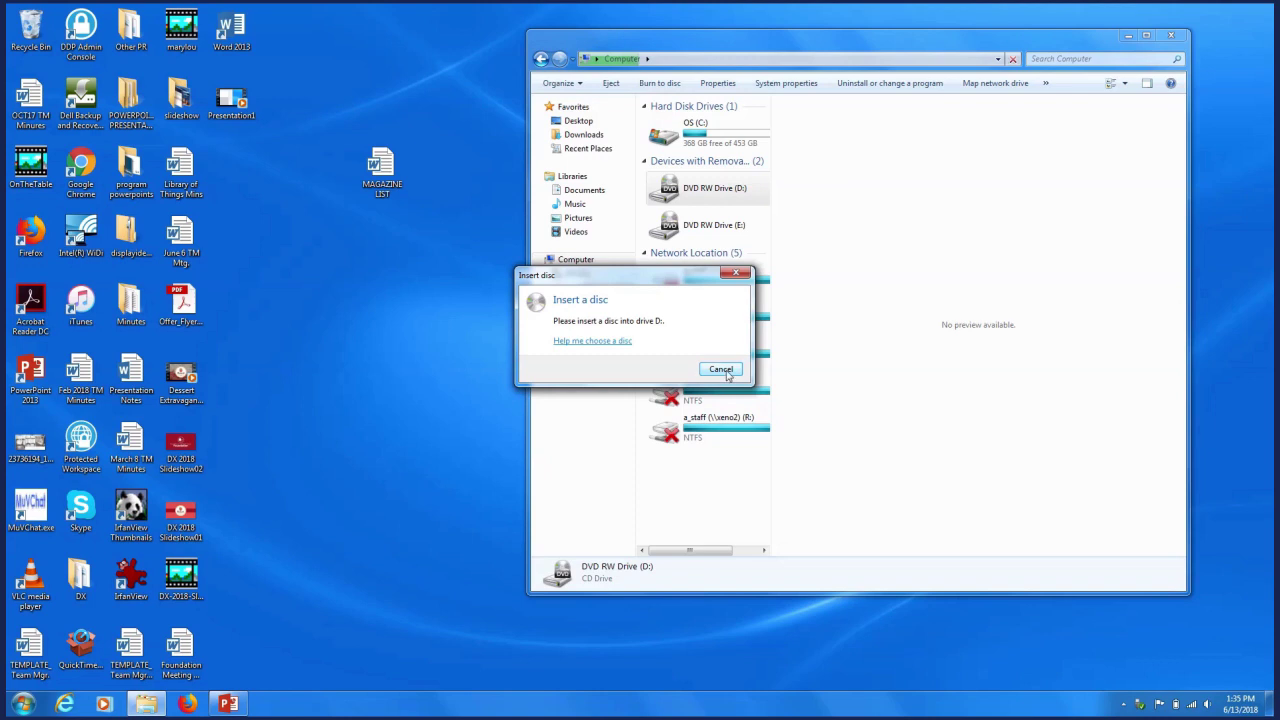
pyautogui.click(722, 370)
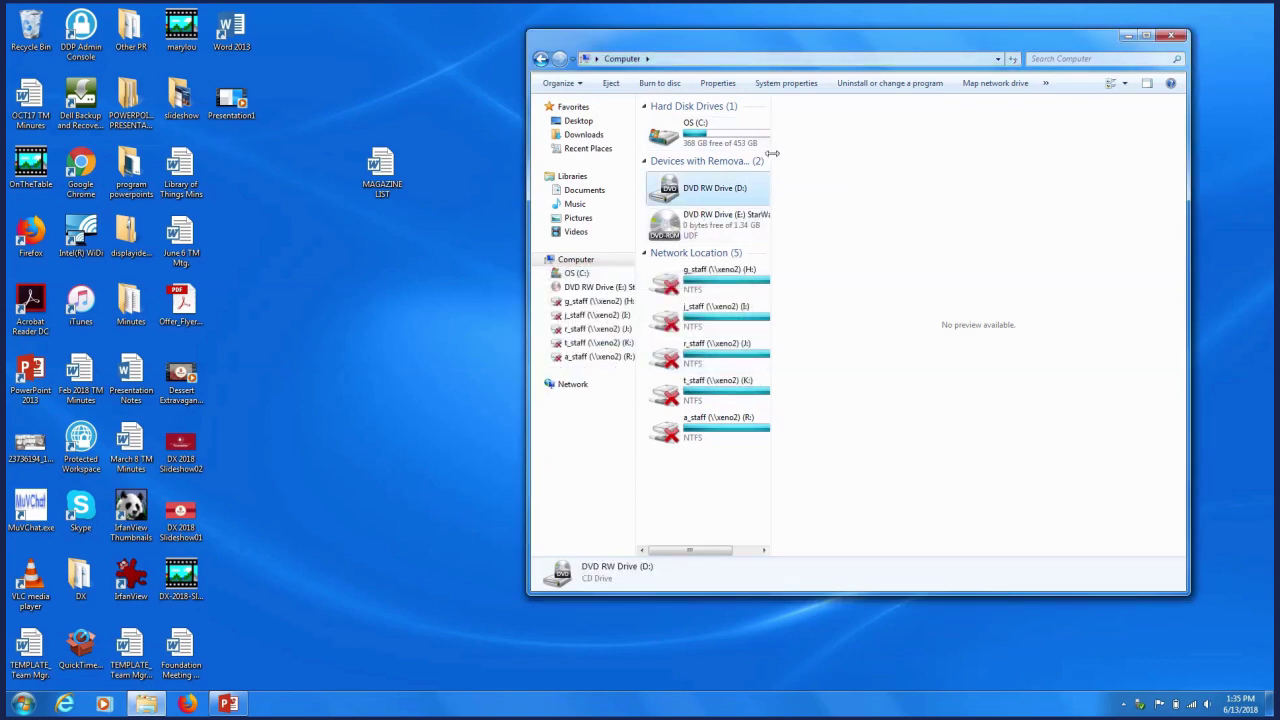
pyautogui.moveTo(740, 222)
pyautogui.click(722, 228)
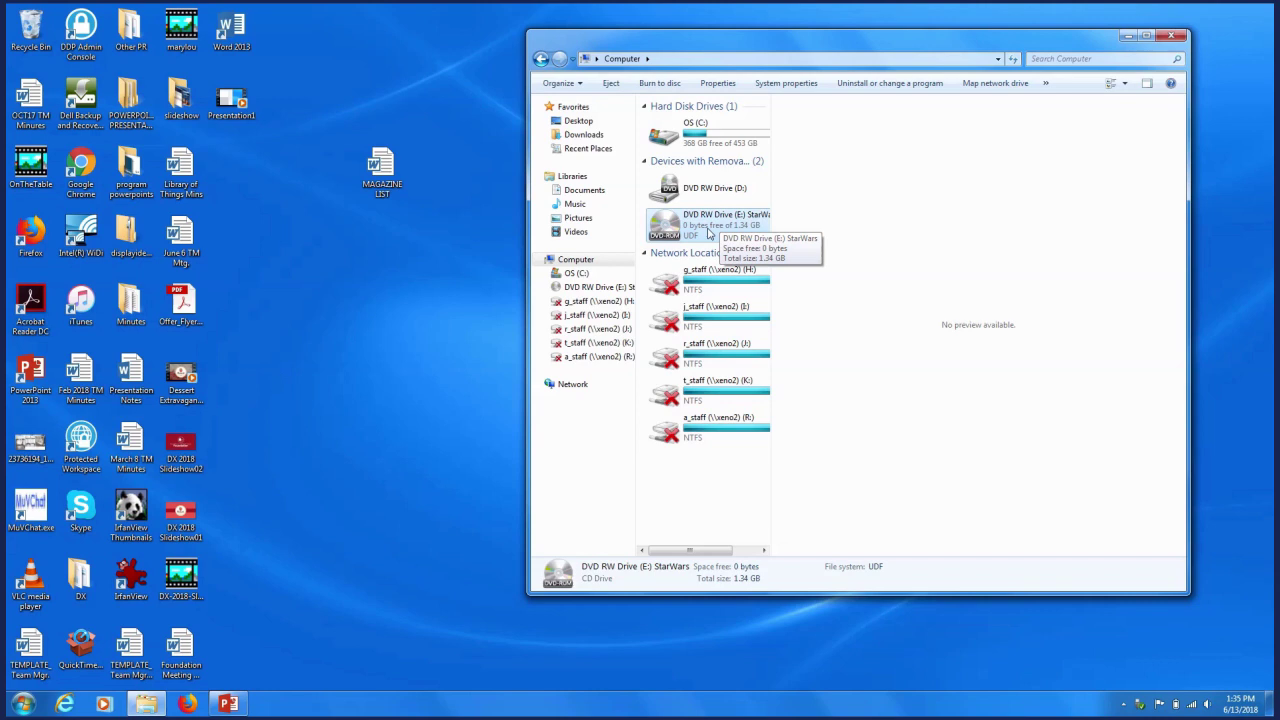
pyautogui.doubleClick(708, 233)
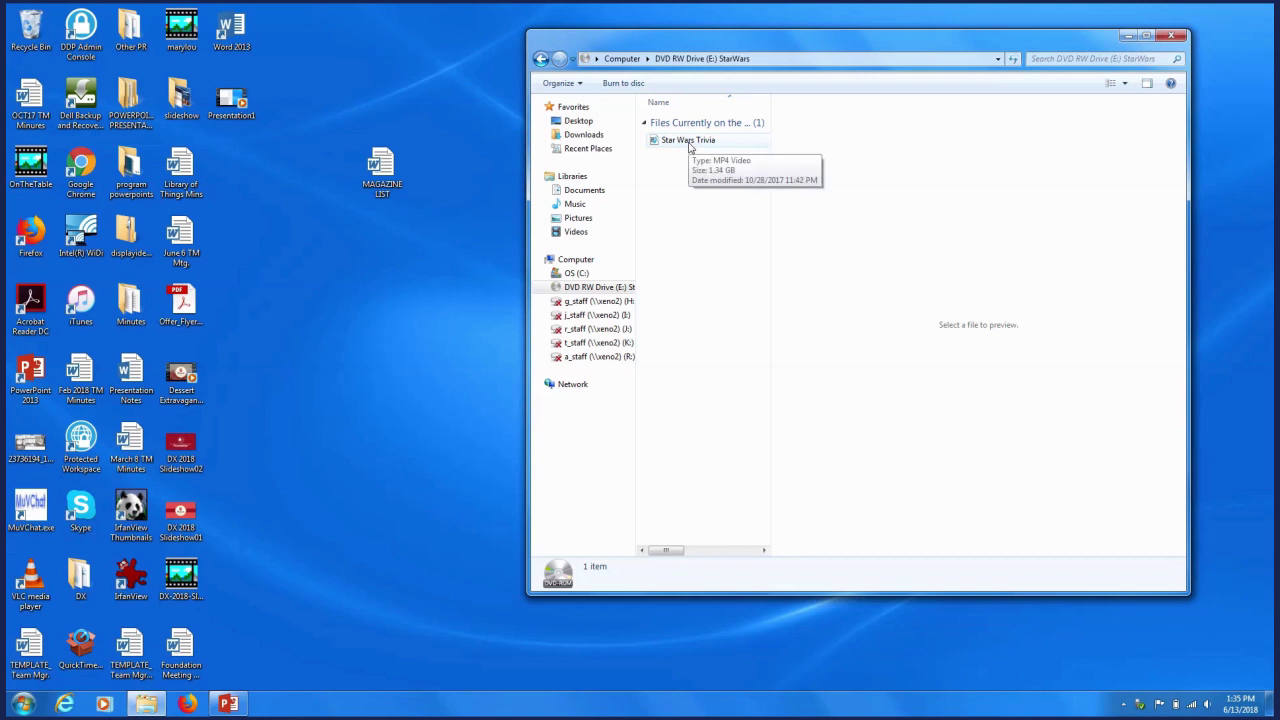
pyautogui.doubleClick(689, 142)
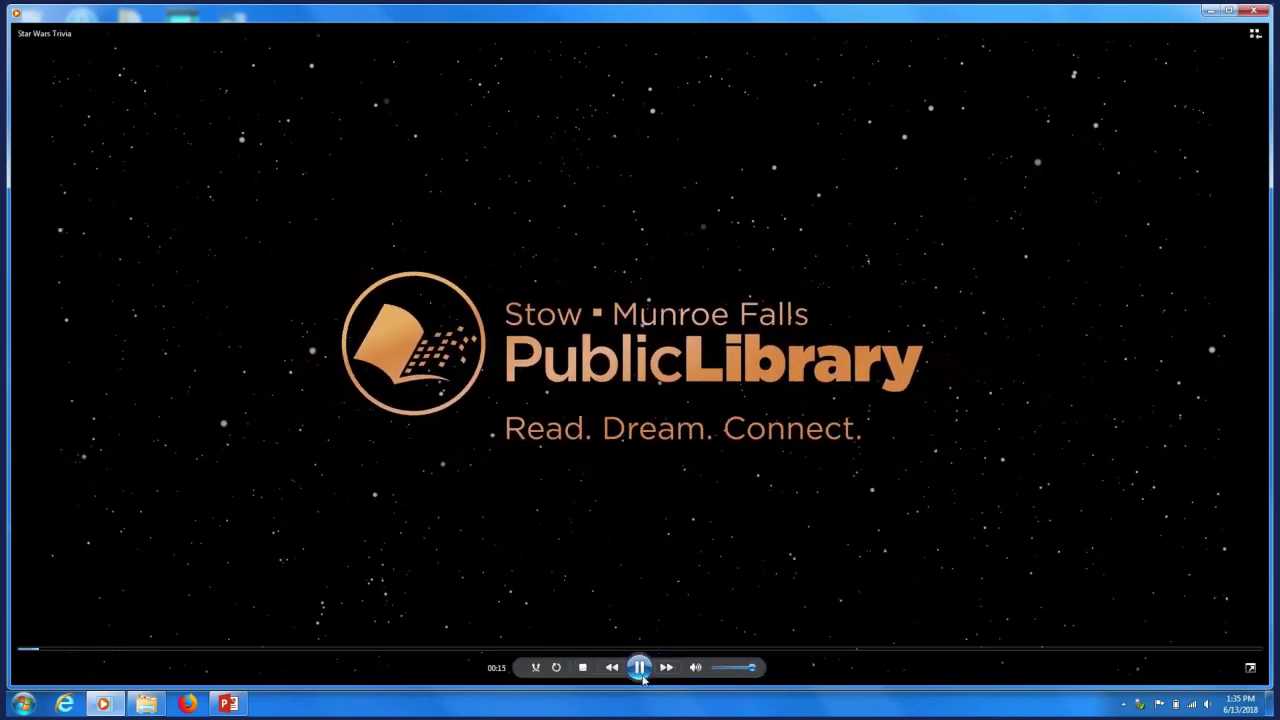
# Pause the Star Wars Trivia video and close Windows Media Player.
pyautogui.click(640, 668)
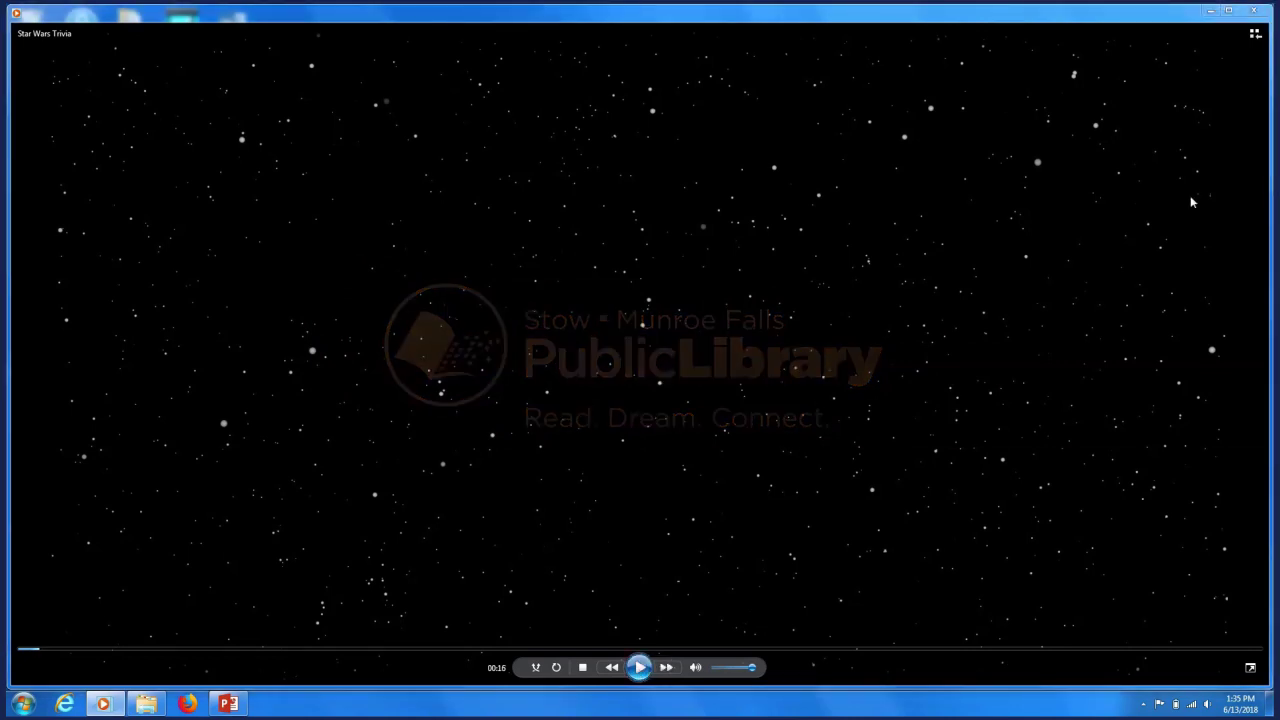
pyautogui.click(1254, 11)
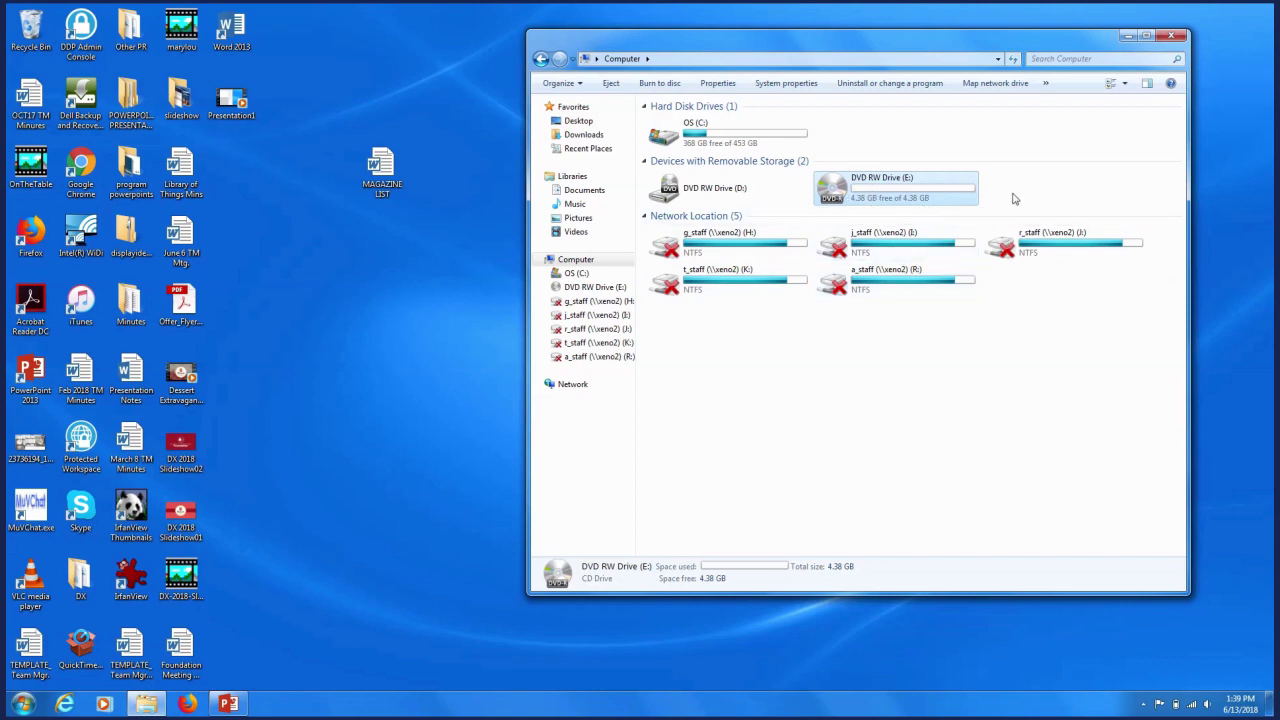
# Select the MAGAZINE LIST copy on the desktop.
pyautogui.click(400, 170)
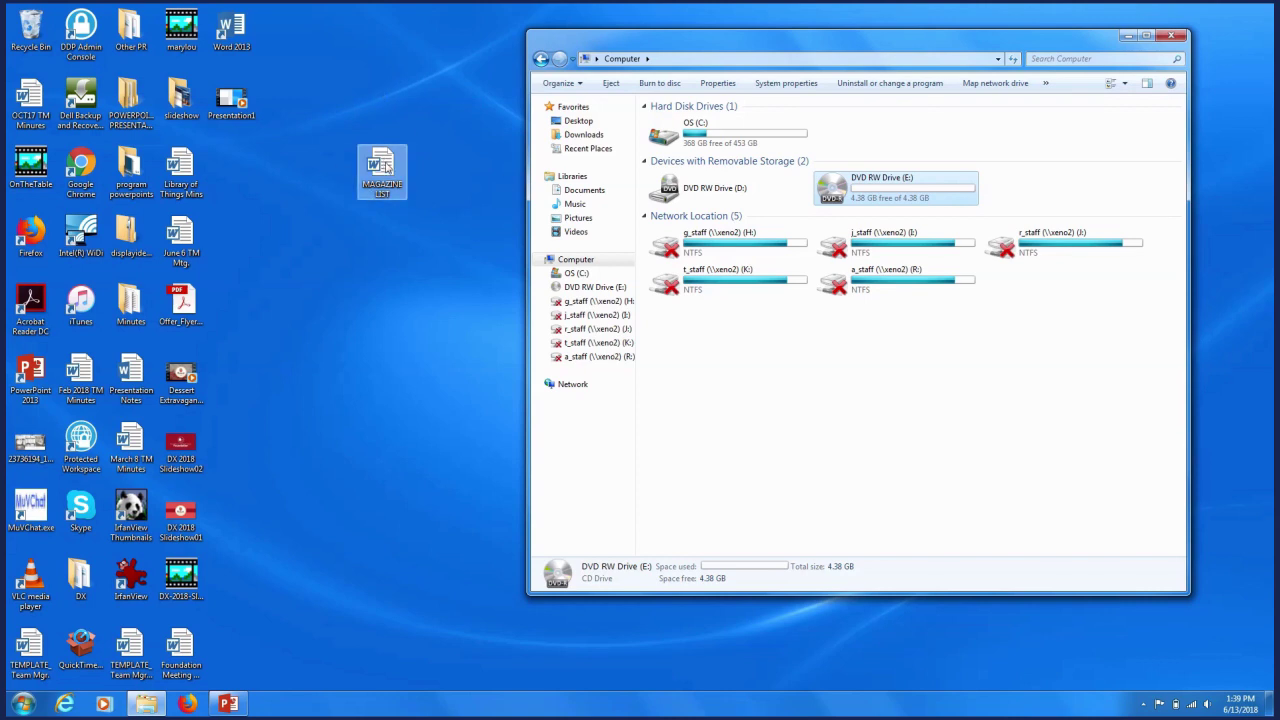
# Drop MAGAZINE LIST on drive E:, cancel Burn a Disc, and open Pictures > Sample Pictures.
pyautogui.moveTo(385, 168); pyautogui.dragTo(887, 187)
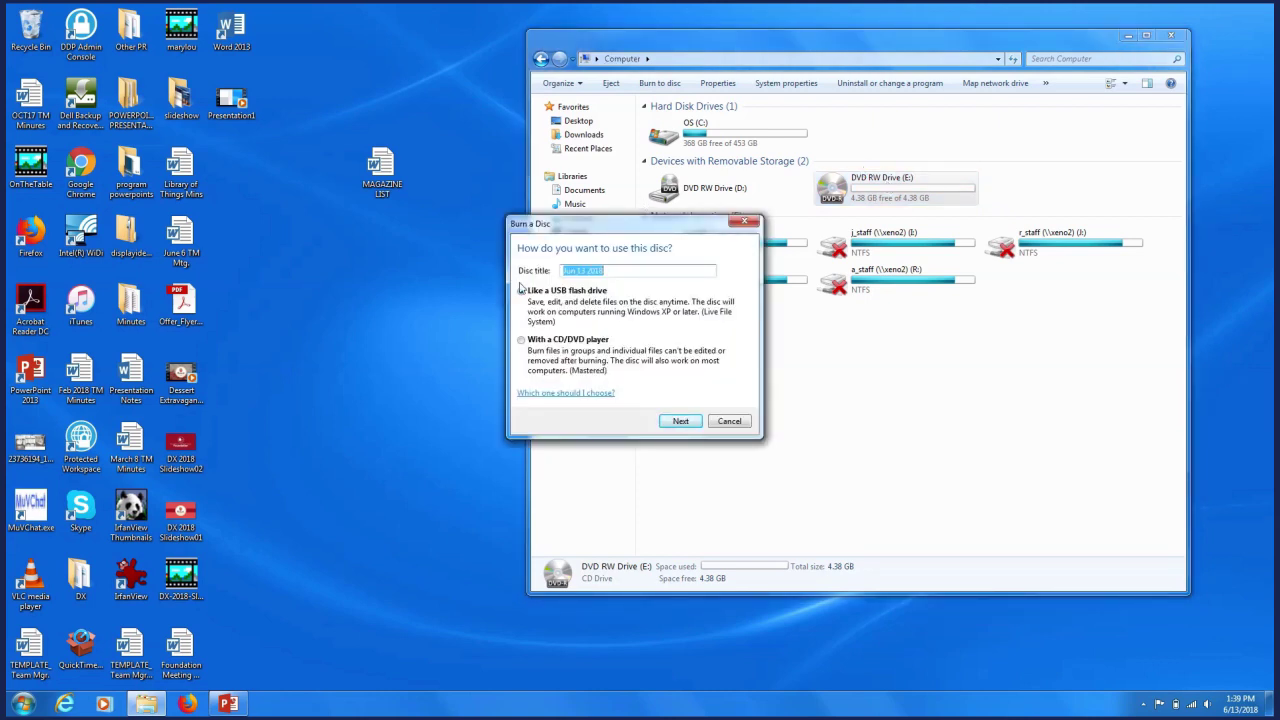
pyautogui.moveTo(626, 227); pyautogui.dragTo(381, 241)
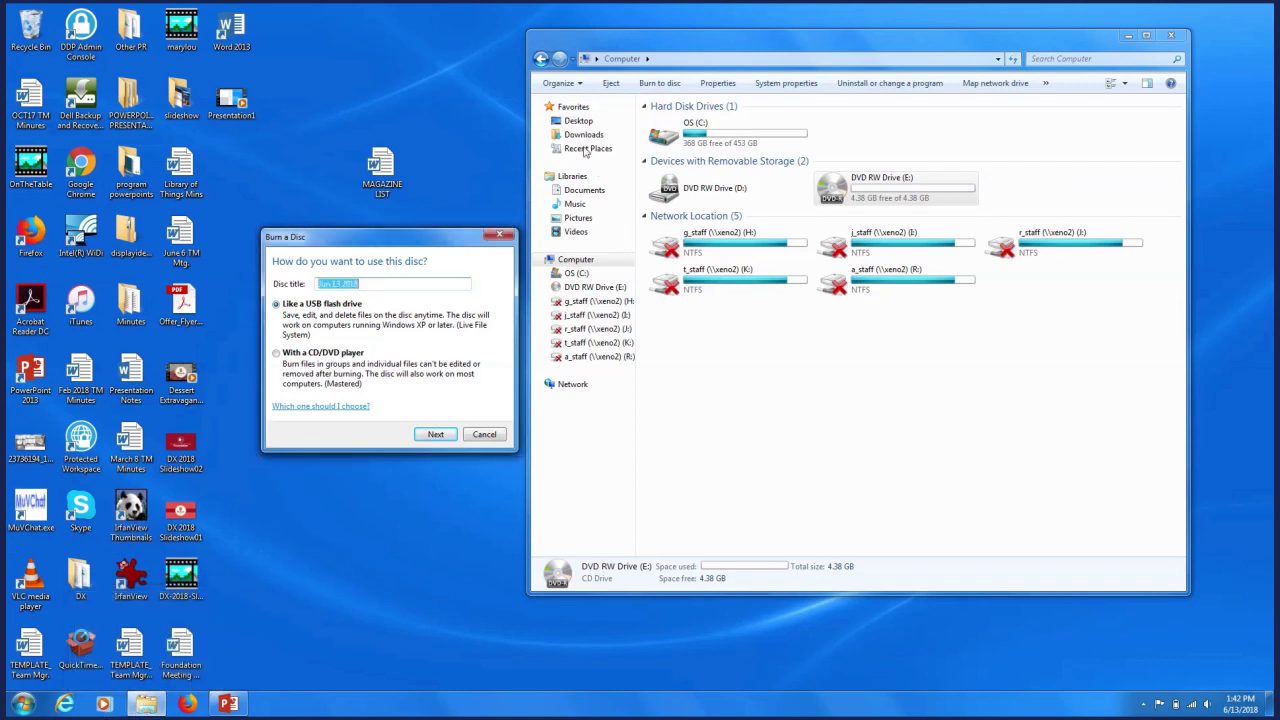
pyautogui.click(480, 436)
pyautogui.click(576, 218)
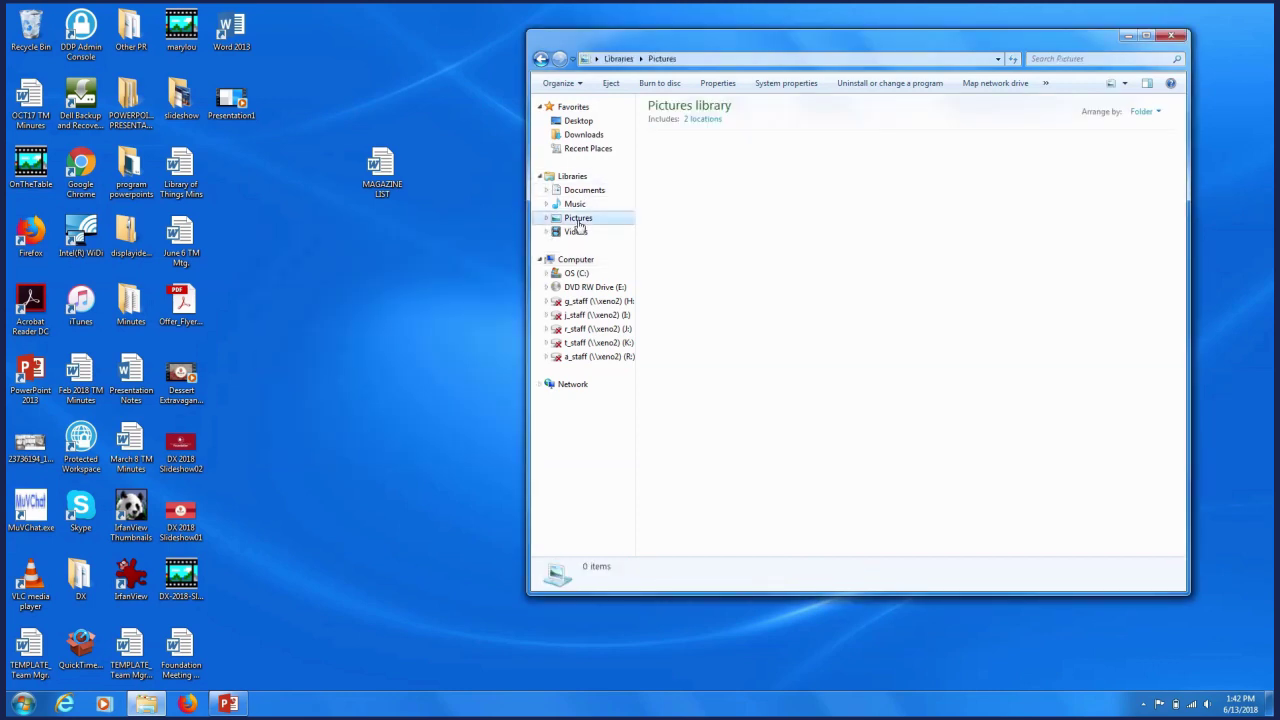
pyautogui.doubleClick(700, 166)
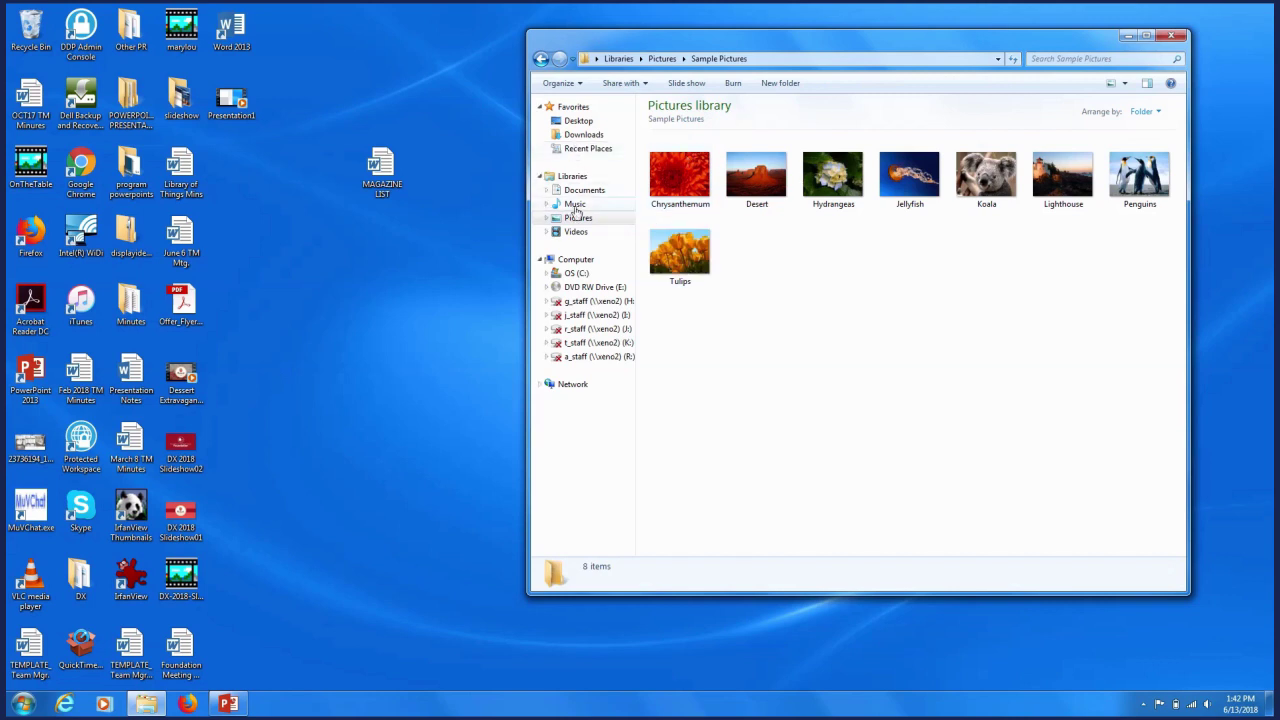
# Open DVD RW Drive (E:) in a new window and format the disc 'With a CD/DVD player'.
pyautogui.rightClick(576, 287)
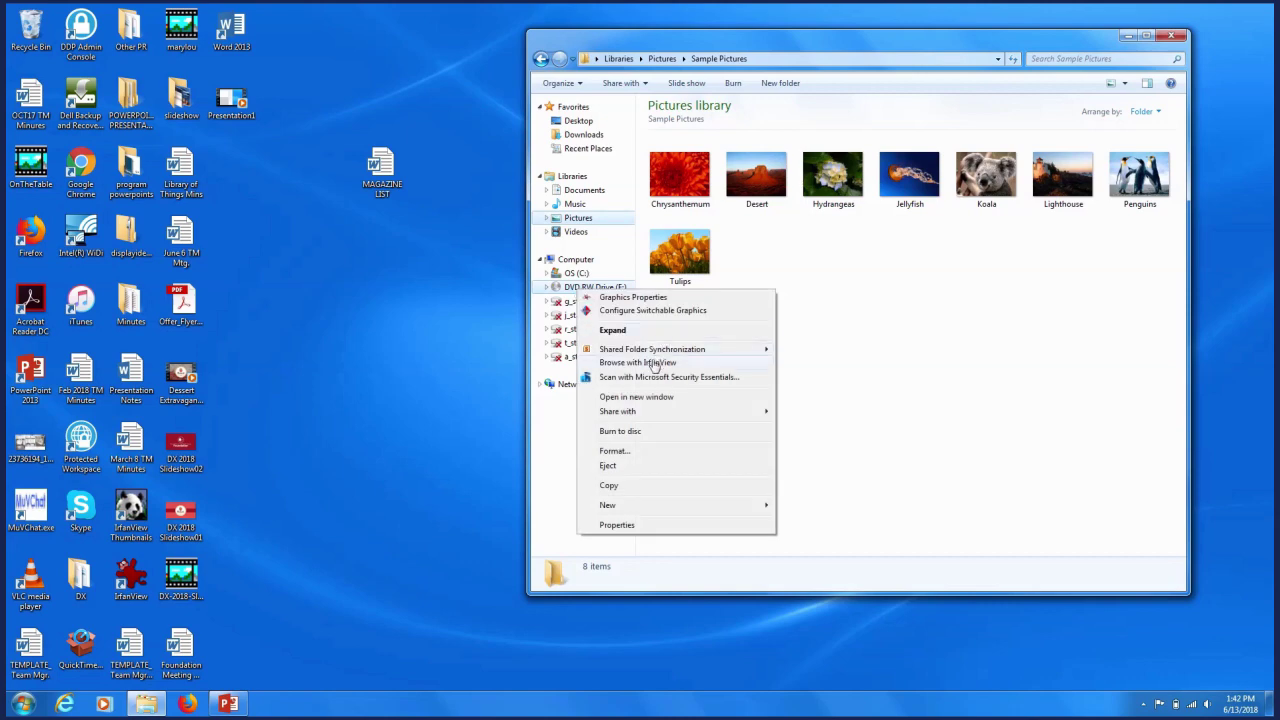
pyautogui.click(632, 398)
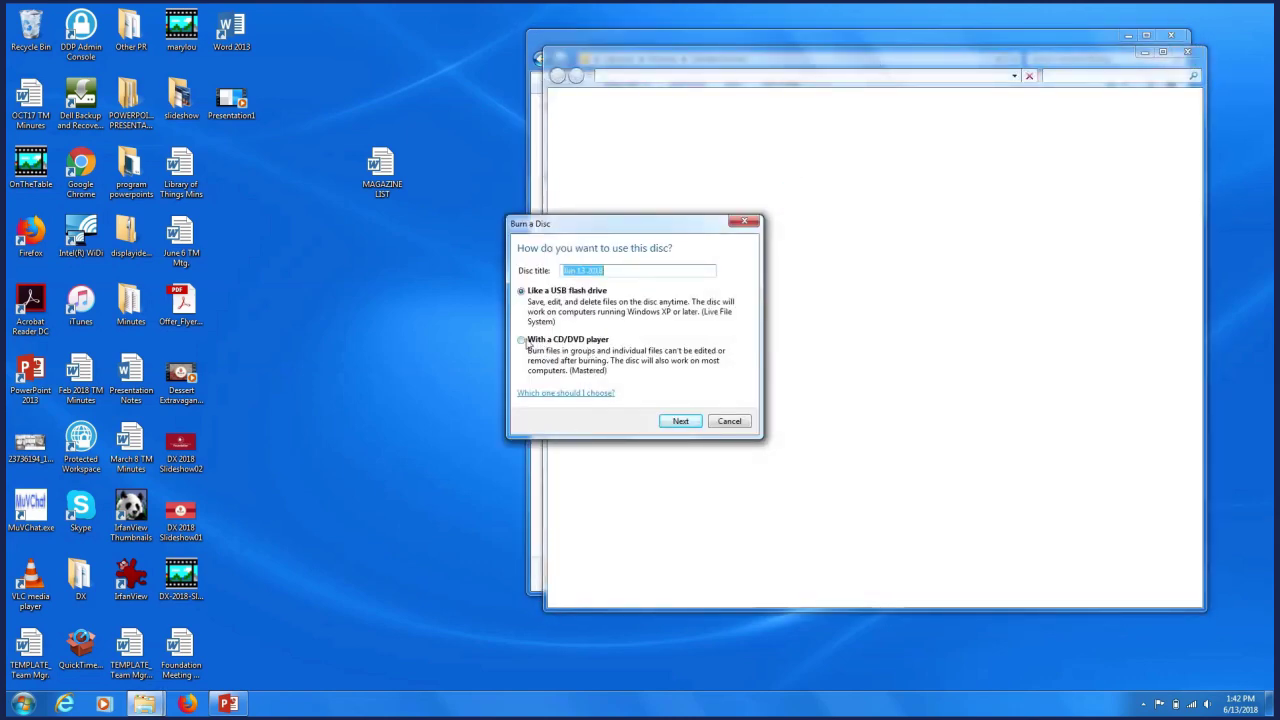
pyautogui.click(521, 341)
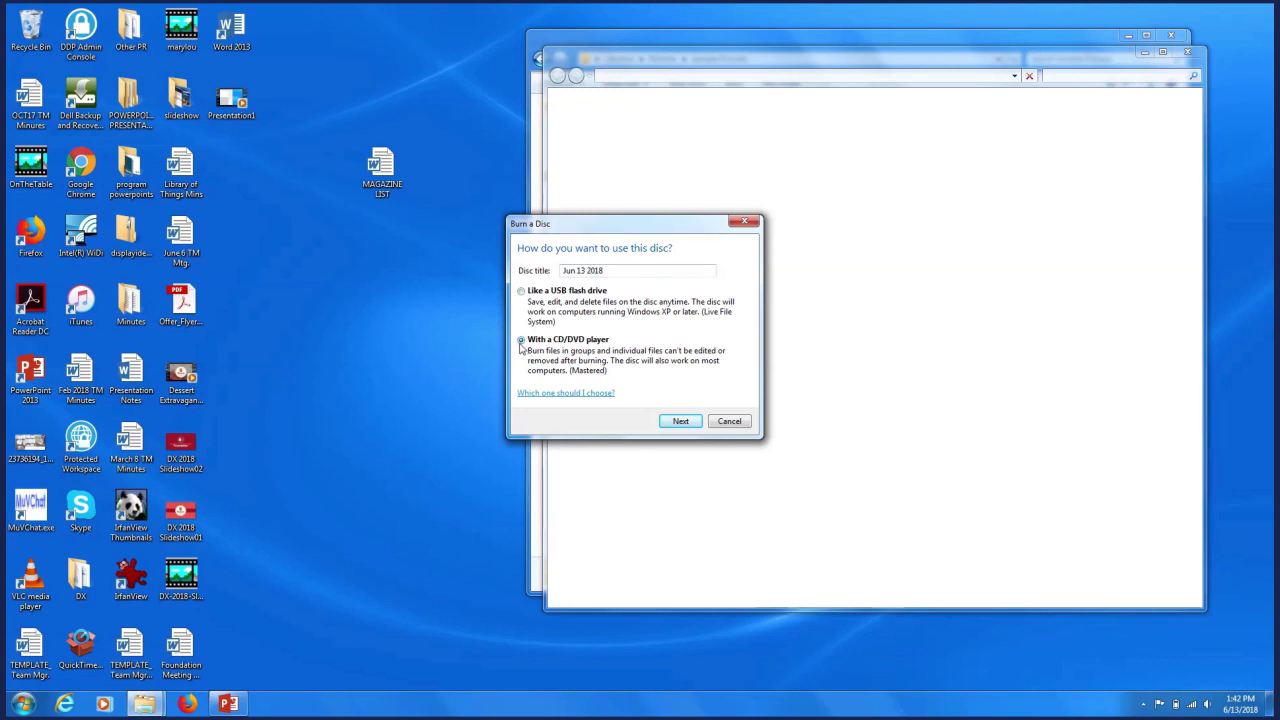
pyautogui.click(683, 422)
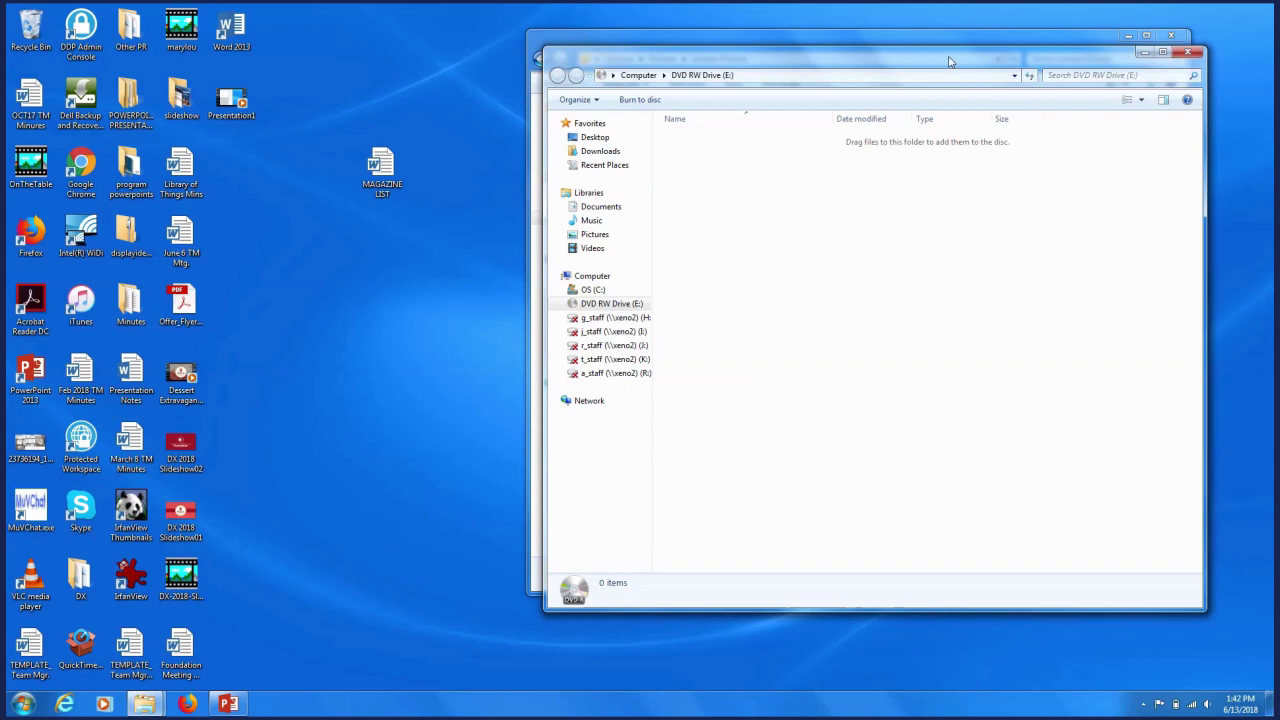
# Place the two windows side by side and copy all eight sample pictures into the DVD drive window.
pyautogui.moveTo(943, 58); pyautogui.dragTo(450, 55)
pyautogui.moveTo(887, 34); pyautogui.dragTo(951, 54)
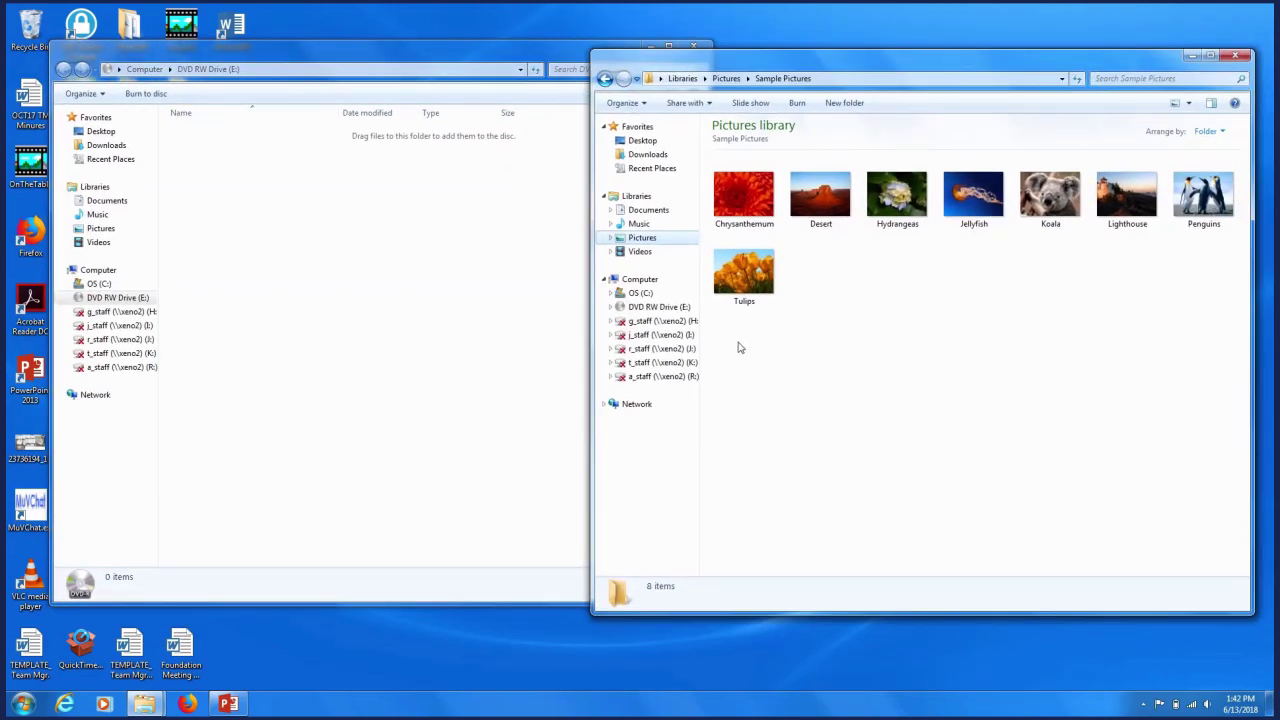
pyautogui.moveTo(737, 345); pyautogui.dragTo(1208, 174)
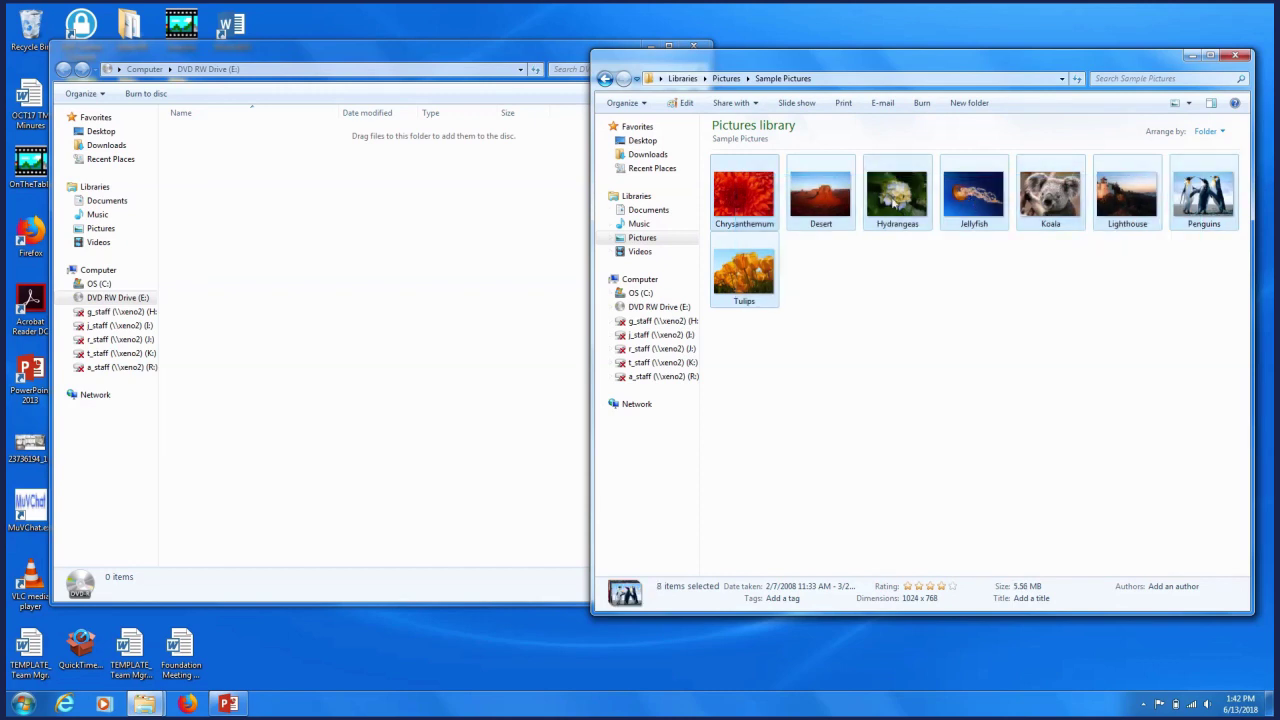
pyautogui.moveTo(752, 196); pyautogui.dragTo(276, 280)
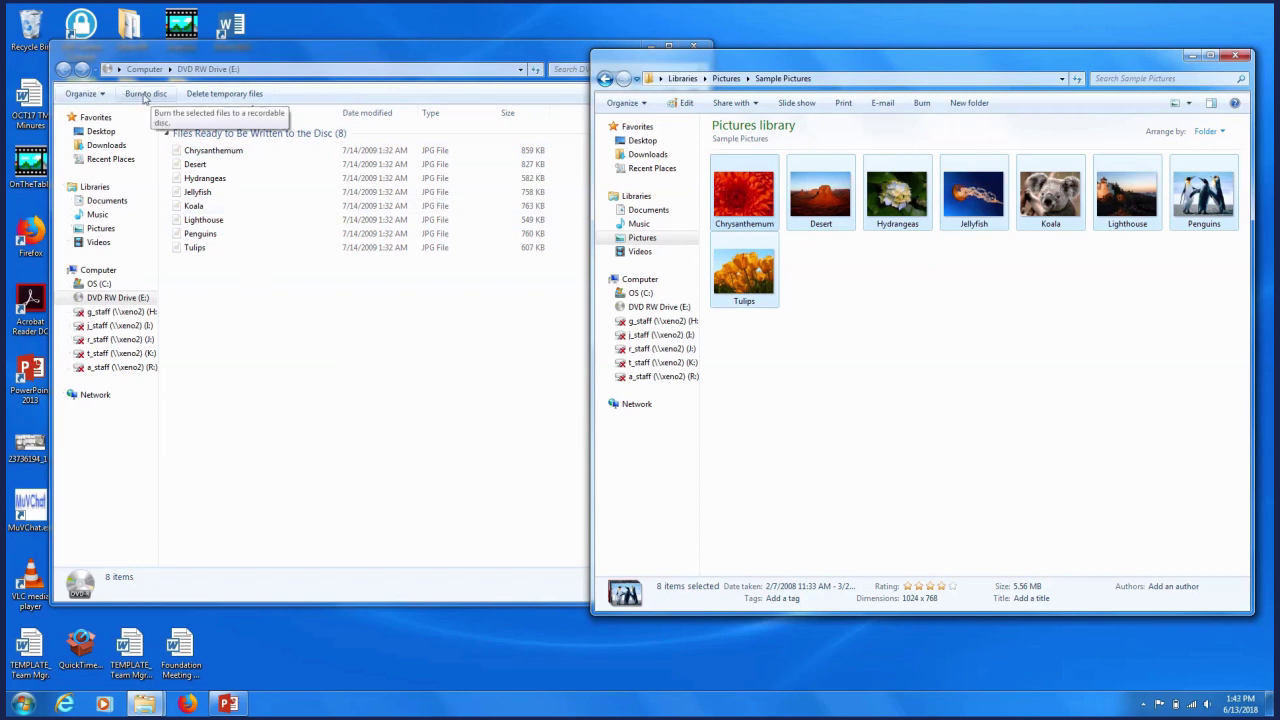
# Burn the eight staged pictures to a disc titled 'Photo Disk', then finish and clear the selection.
pyautogui.click(145, 94)
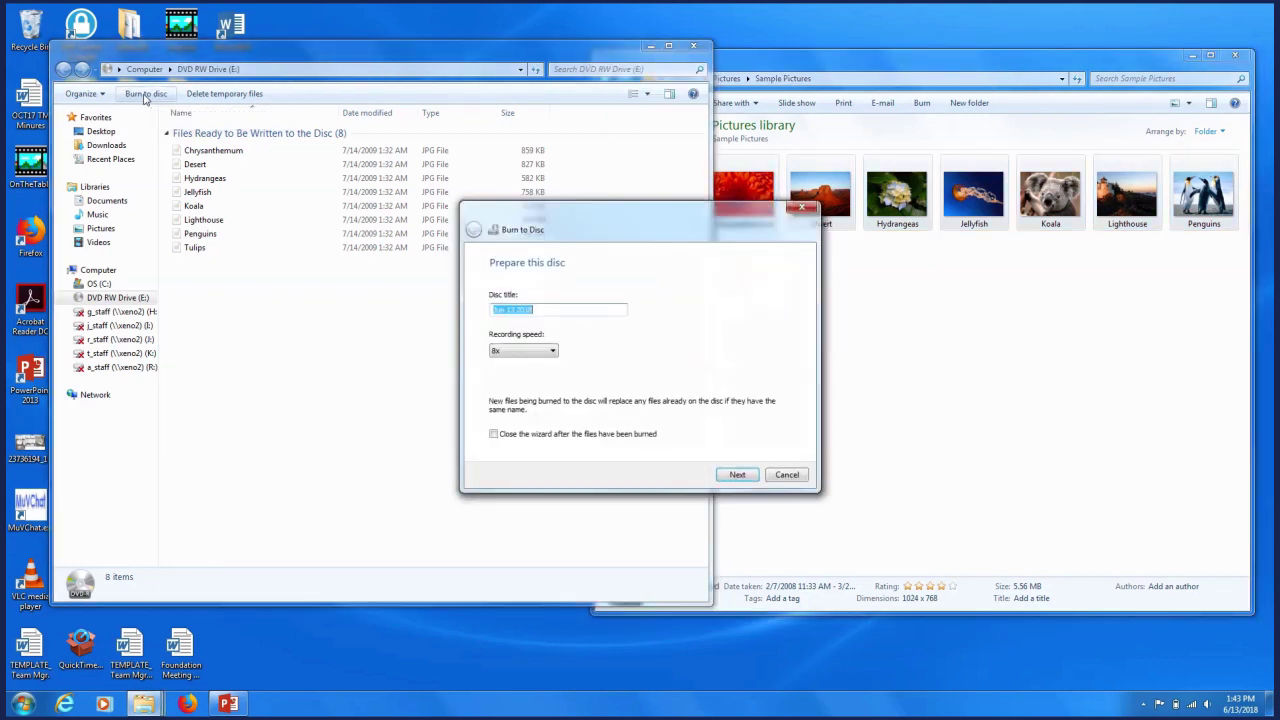
pyautogui.write('Photp')
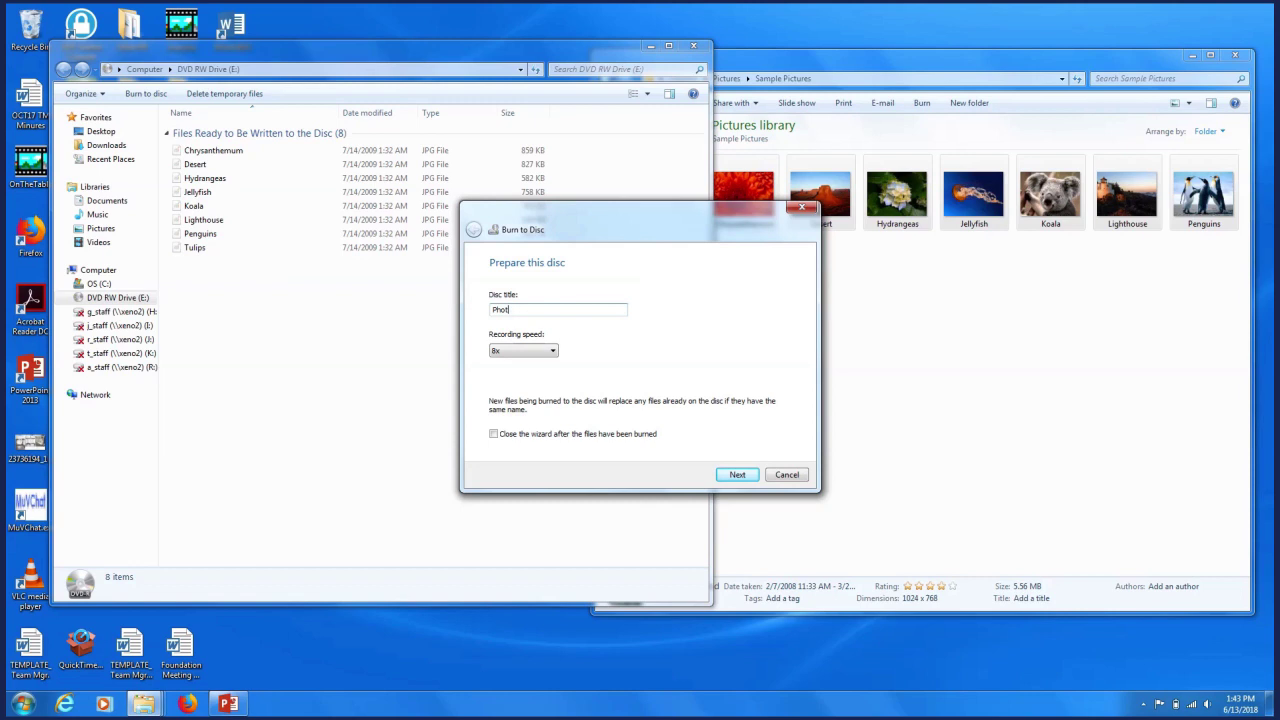
pyautogui.write('o Disk')
pyautogui.click(740, 476)
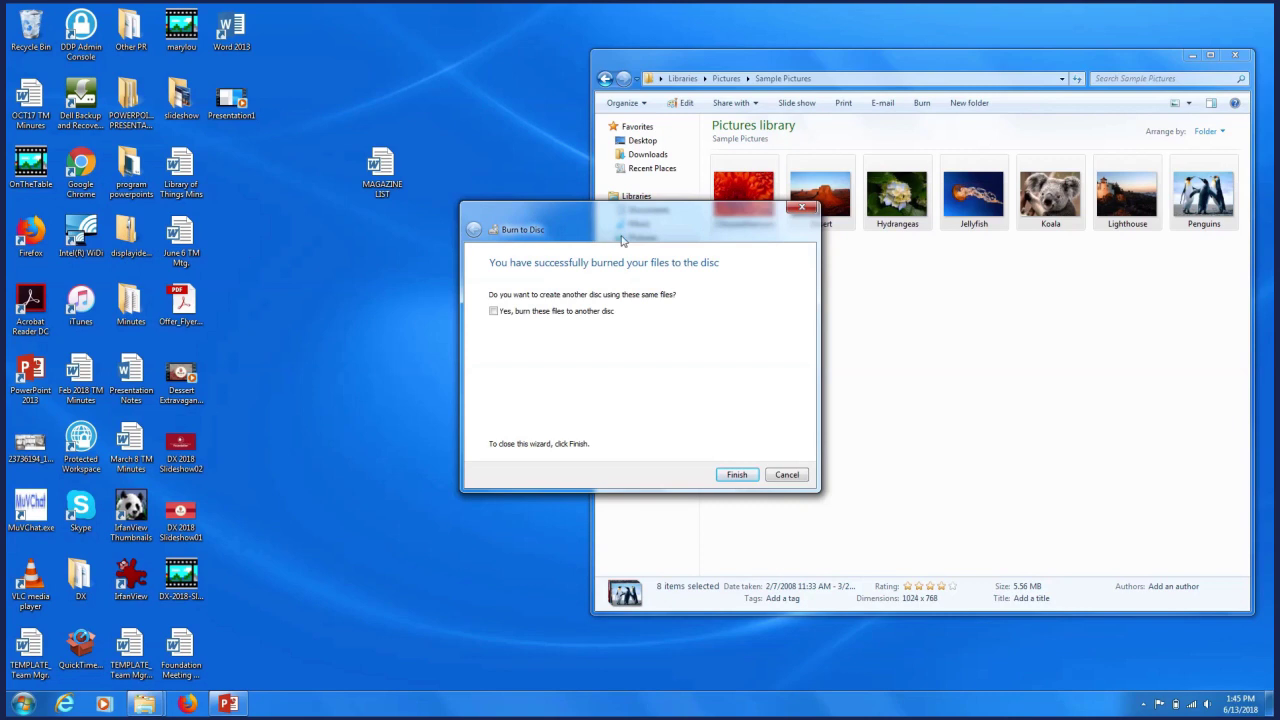
pyautogui.moveTo(623, 219)
pyautogui.mouseDown()
pyautogui.moveTo(846, 289)
pyautogui.moveTo(943, 277)
pyautogui.mouseUp()
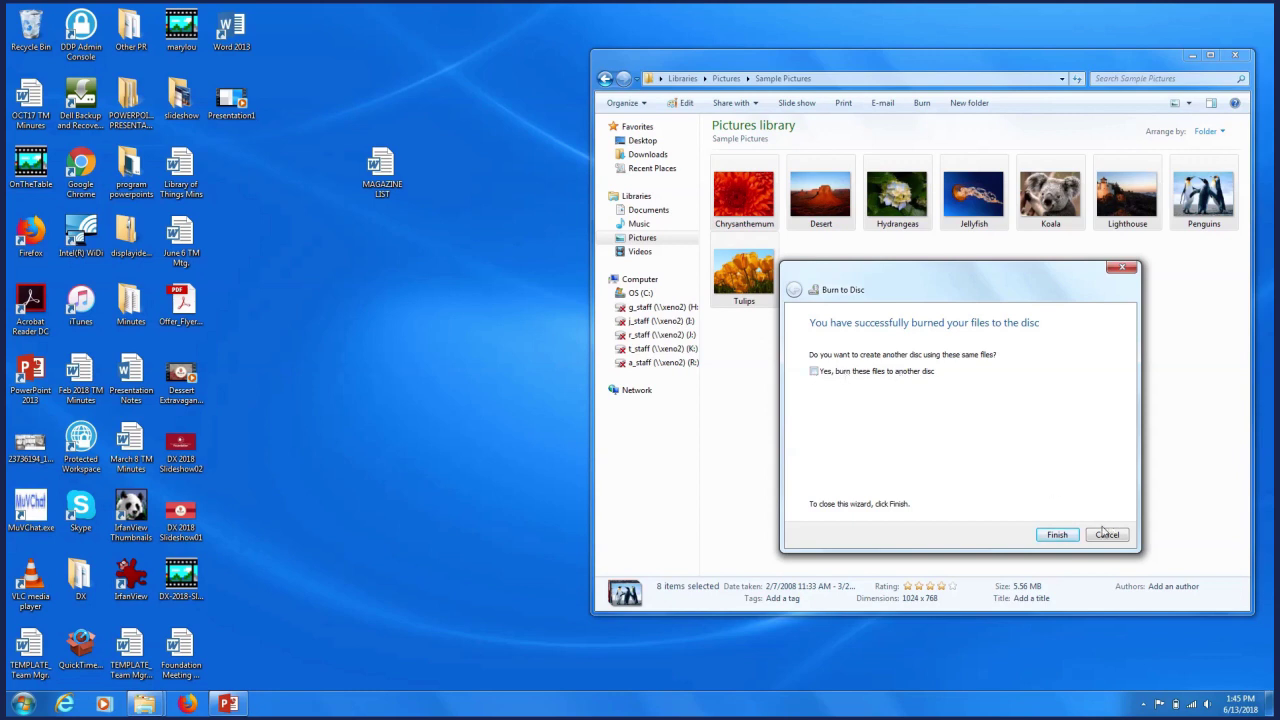
pyautogui.click(1057, 535)
pyautogui.click(1043, 412)
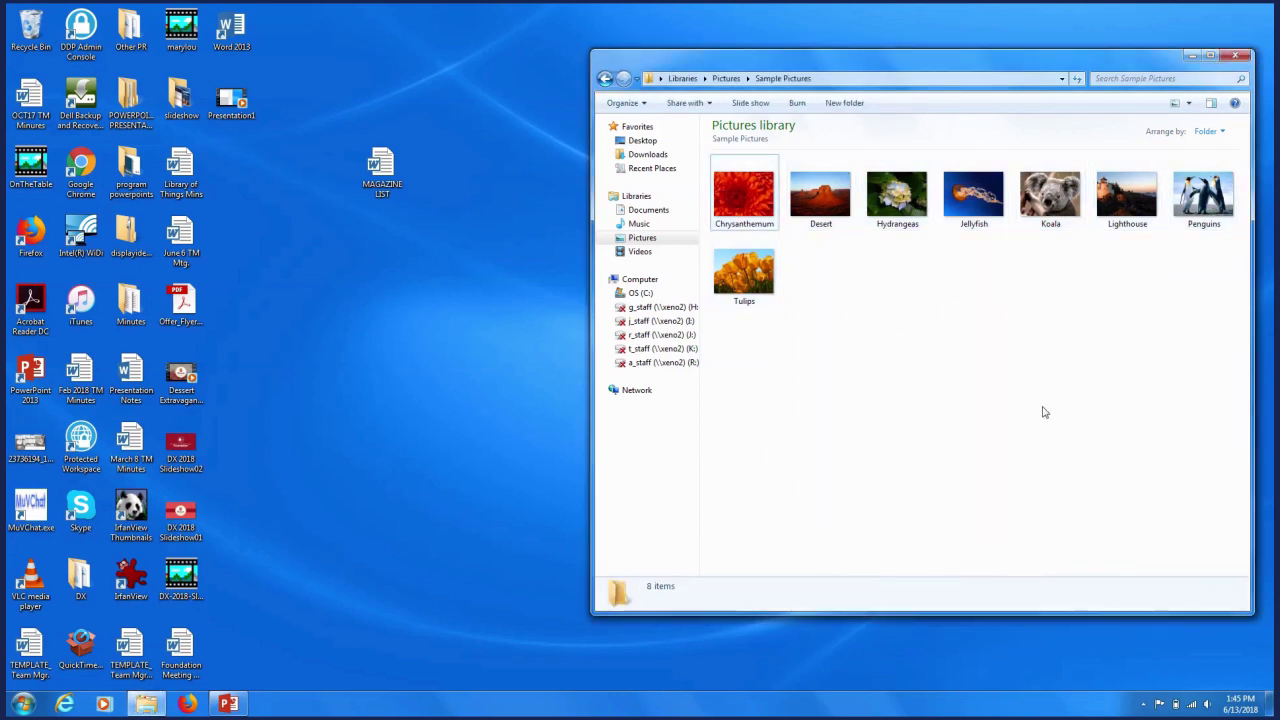
# Close the Pictures library window to leave only the desktop.
pyautogui.click(1238, 53)
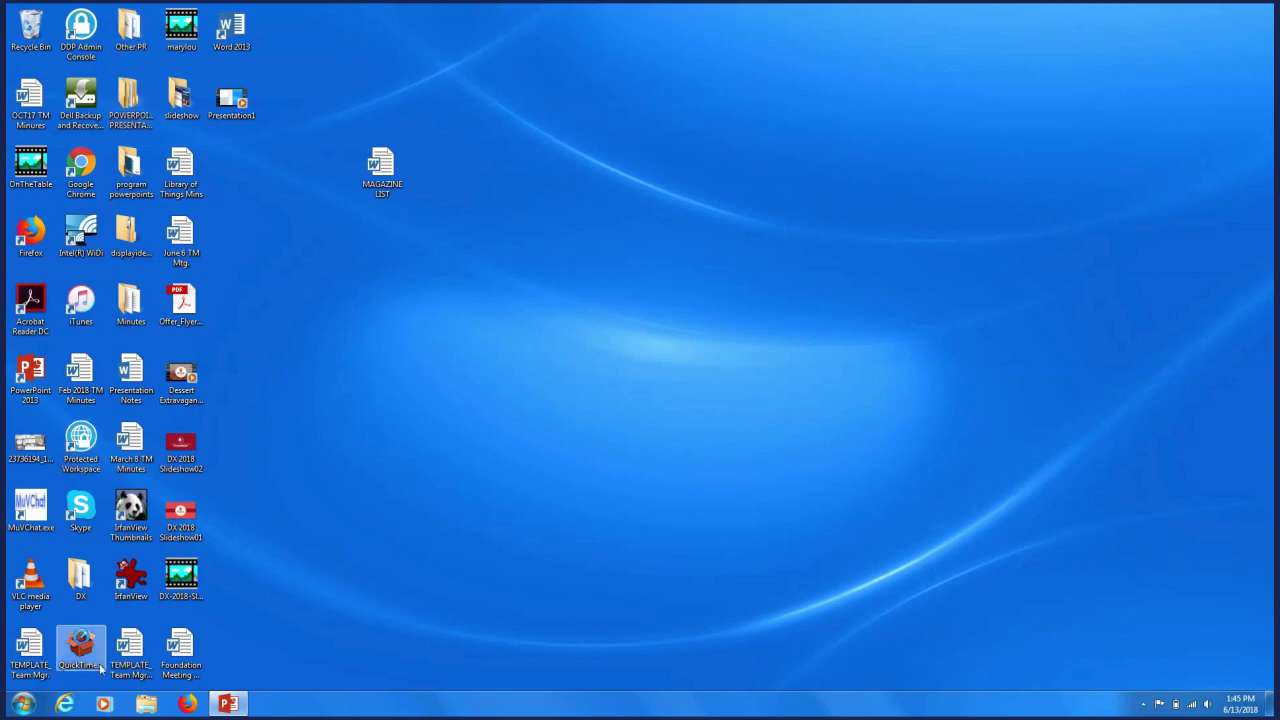
# Open a new Explorer window at Computer and open the Photo Disk in DVD RW Drive (E:).
pyautogui.click(147, 706)
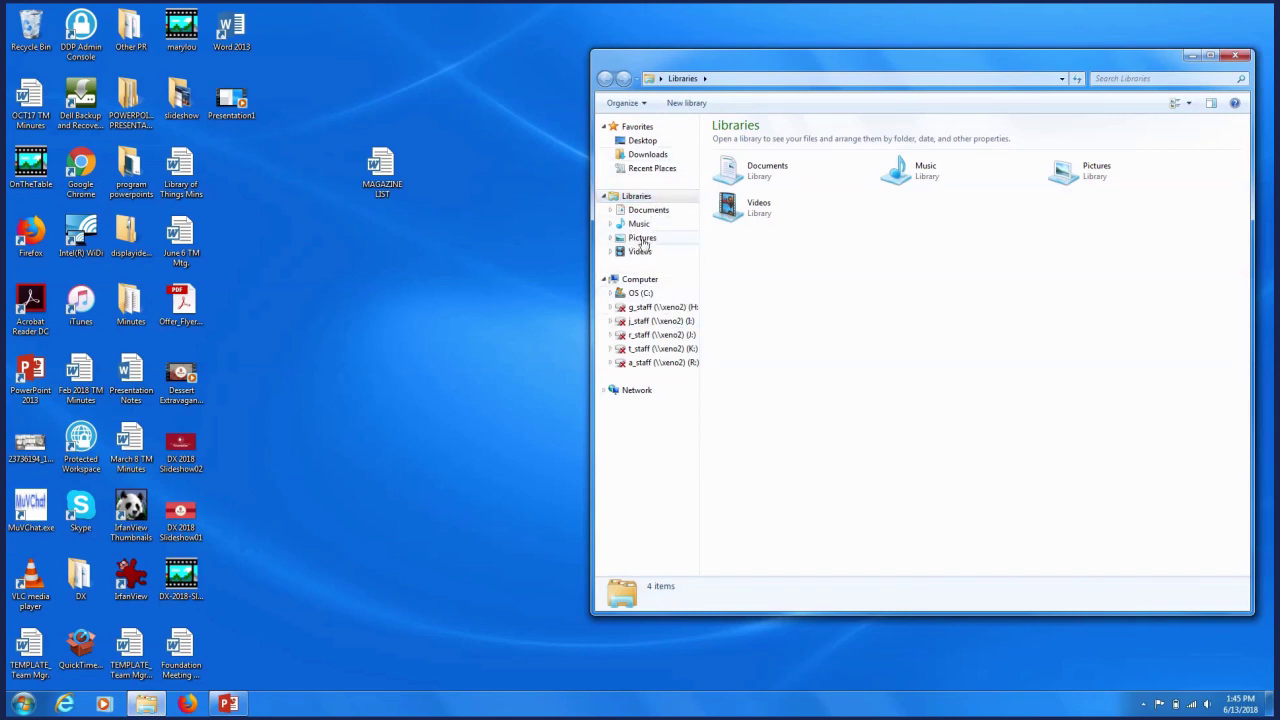
pyautogui.click(637, 281)
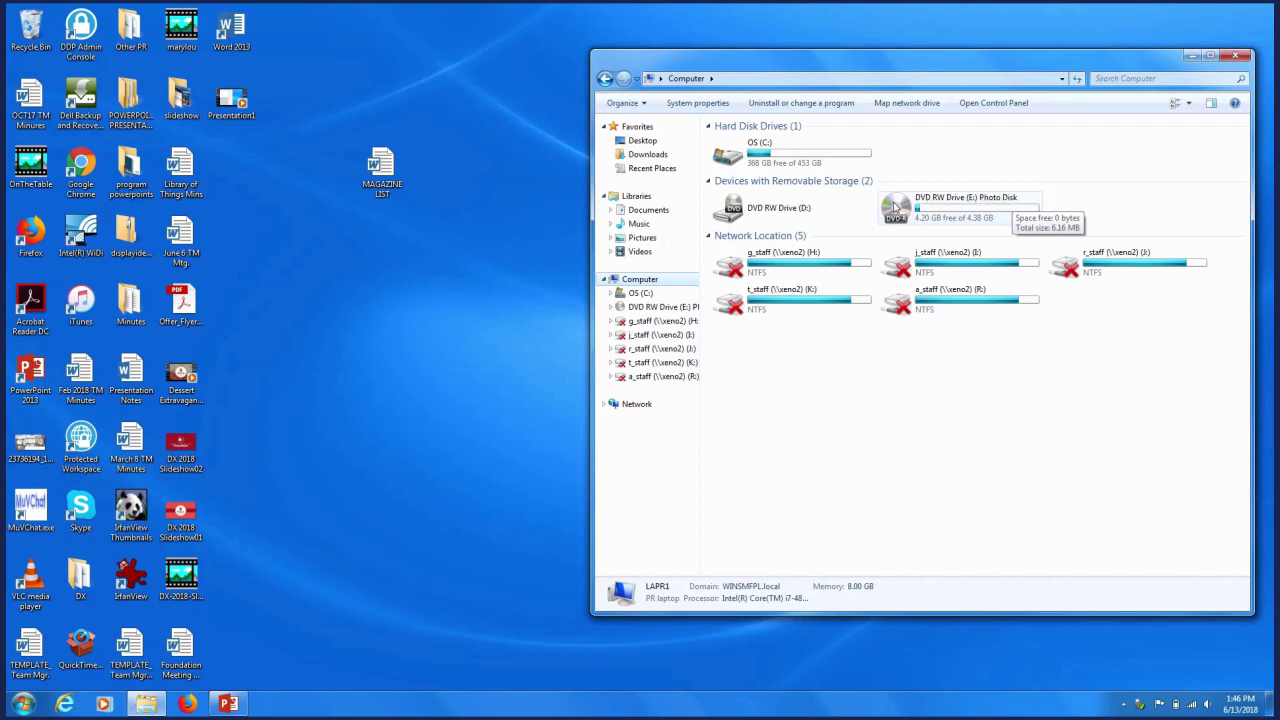
pyautogui.doubleClick(895, 207)
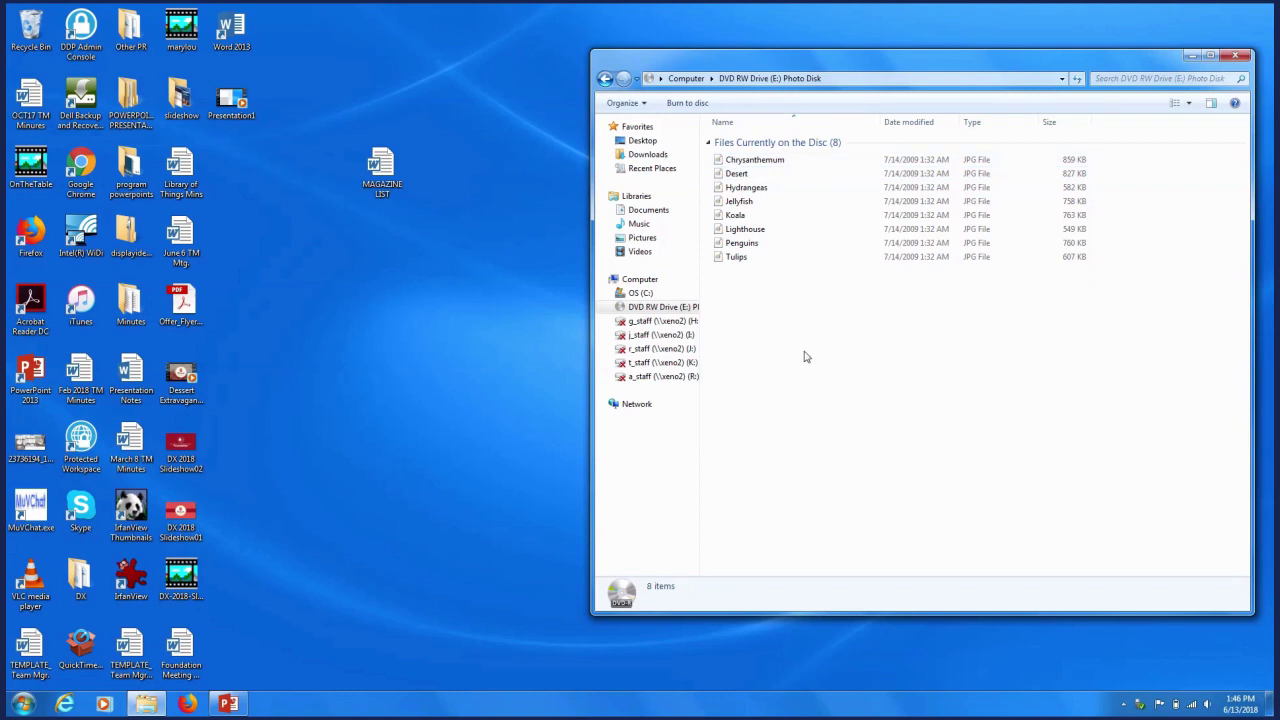
# Switch the Photo Disk file list to Large icons view.
pyautogui.rightClick(812, 278)
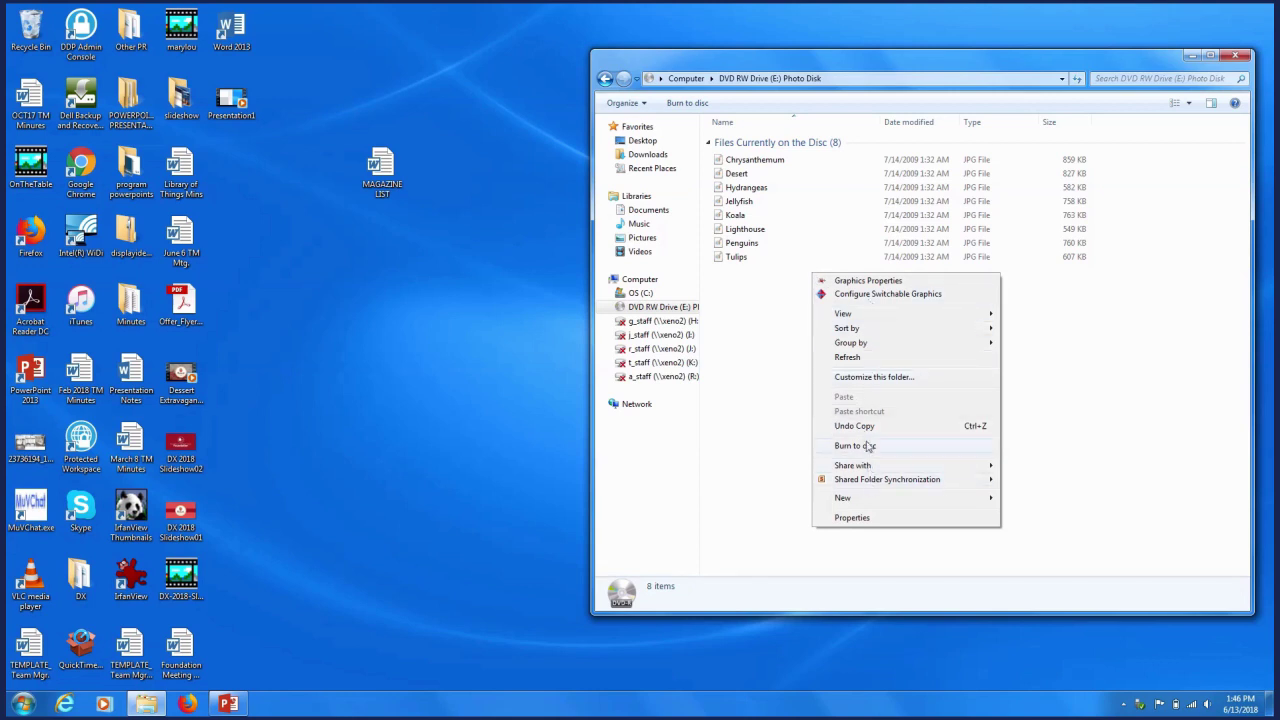
pyautogui.moveTo(855, 314)
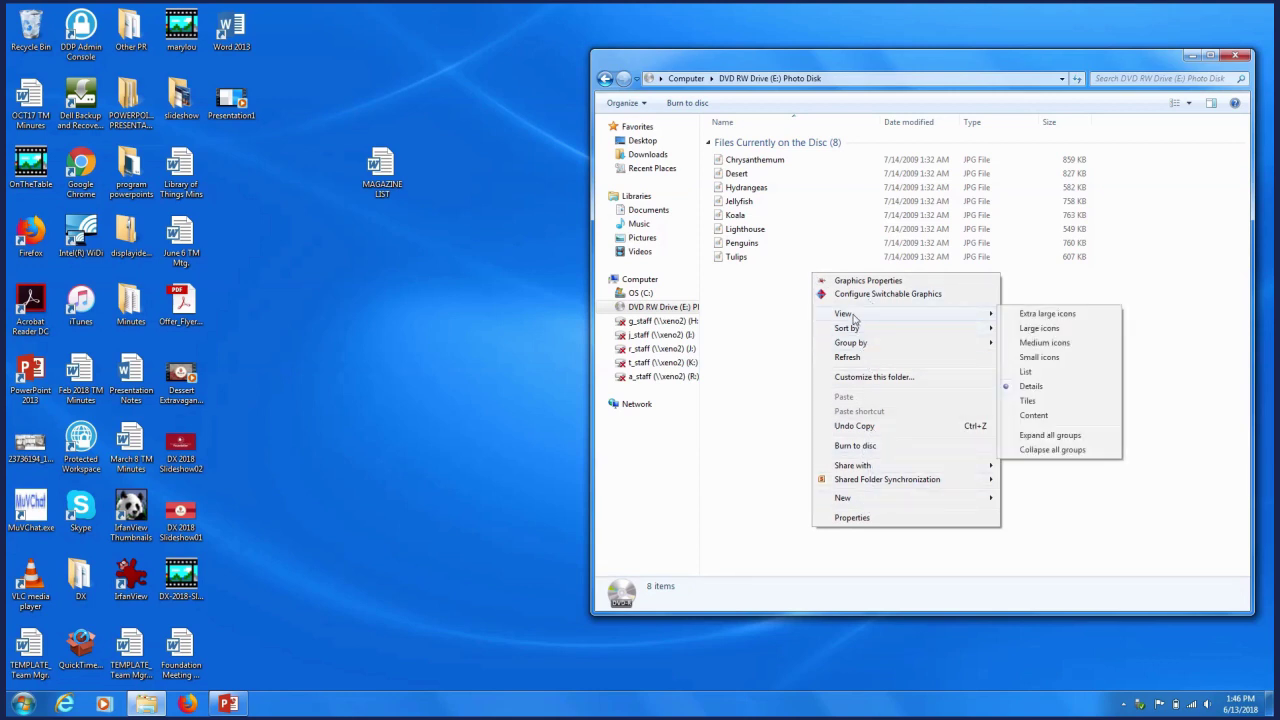
pyautogui.click(1040, 328)
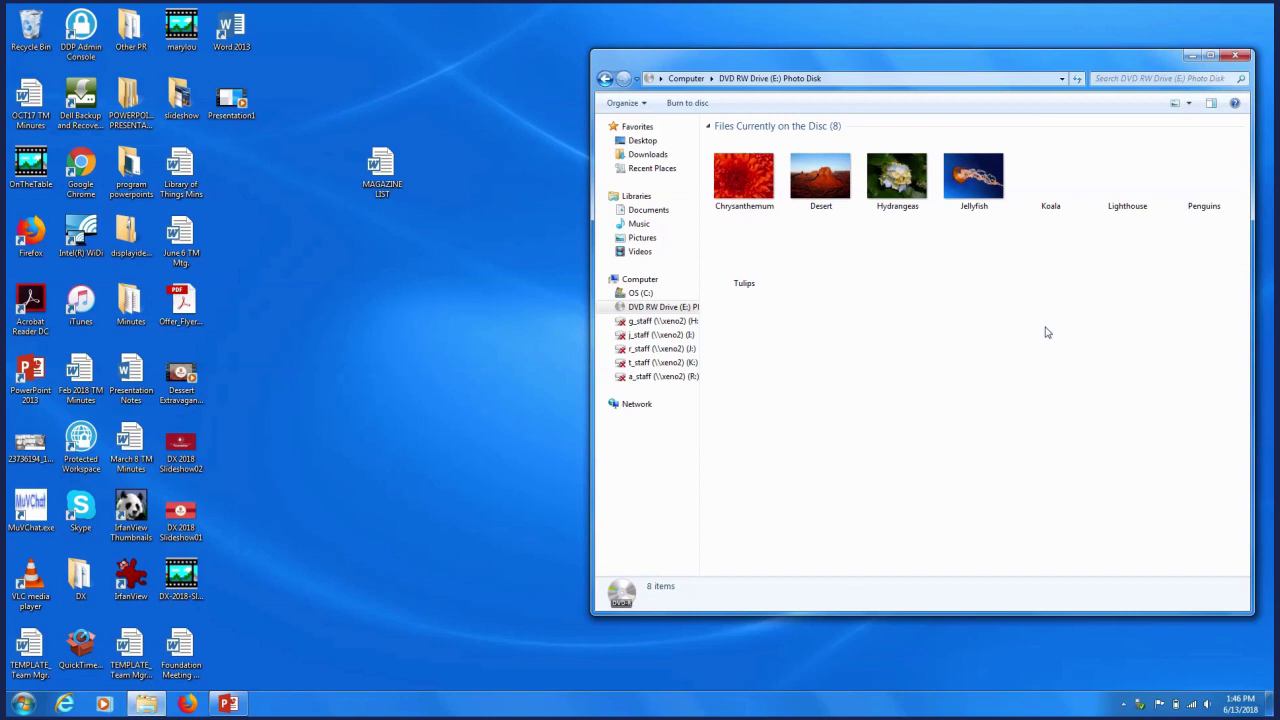